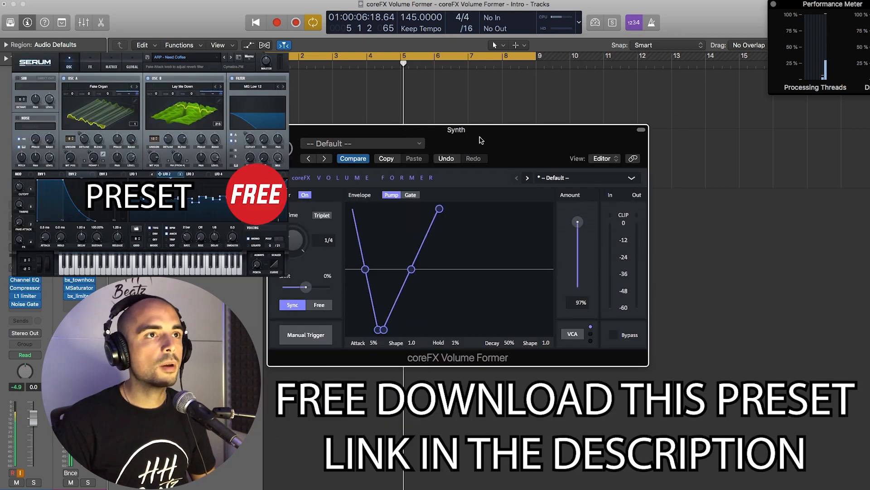
Move the coreFX Volume Former window clear of the track headers and synth region.
left_click_drag(492, 205, 583, 111)
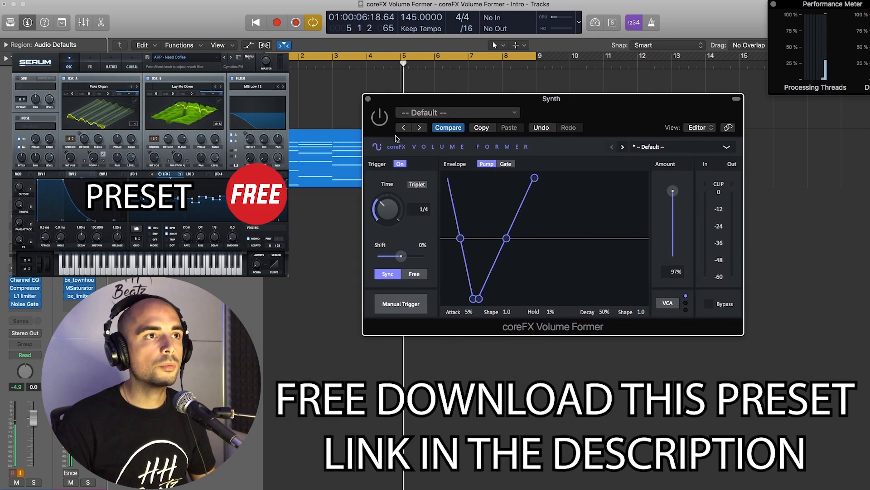
left_click_drag(436, 102, 403, 106)
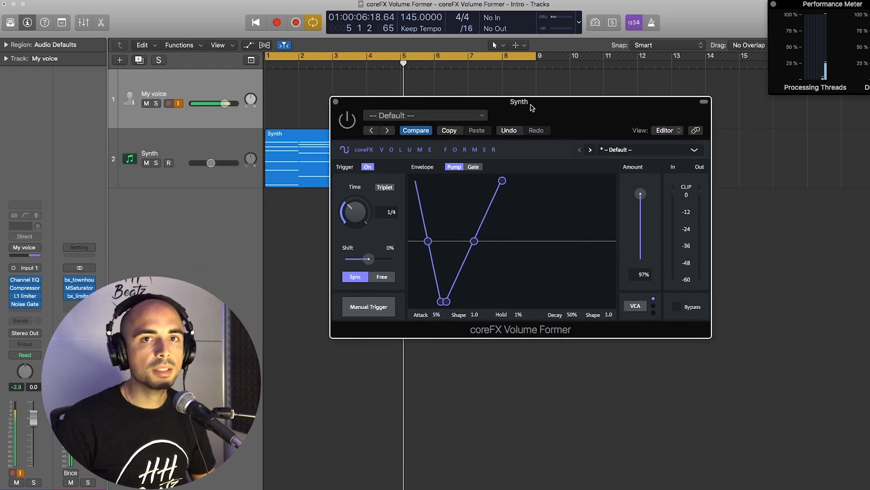
left_click_drag(531, 107, 547, 117)
Play the synth loop and switch the Volume Former trigger off and back on to compare the sound.
key("space")
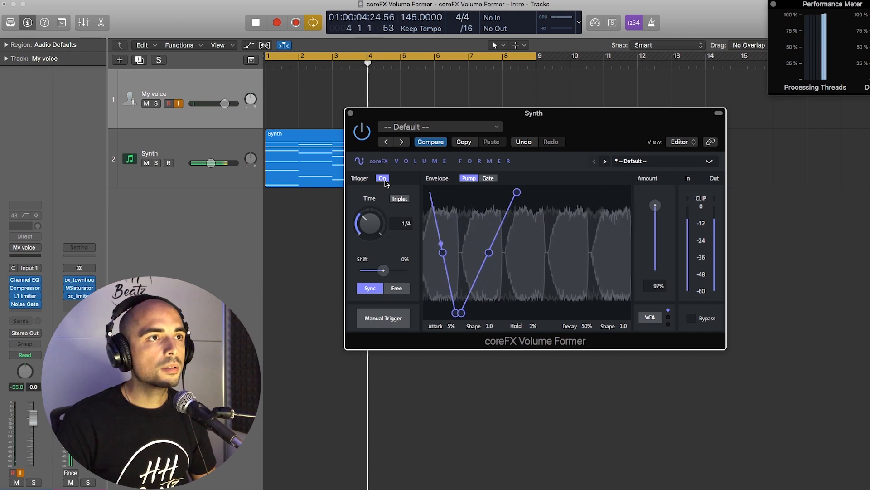
key("space")
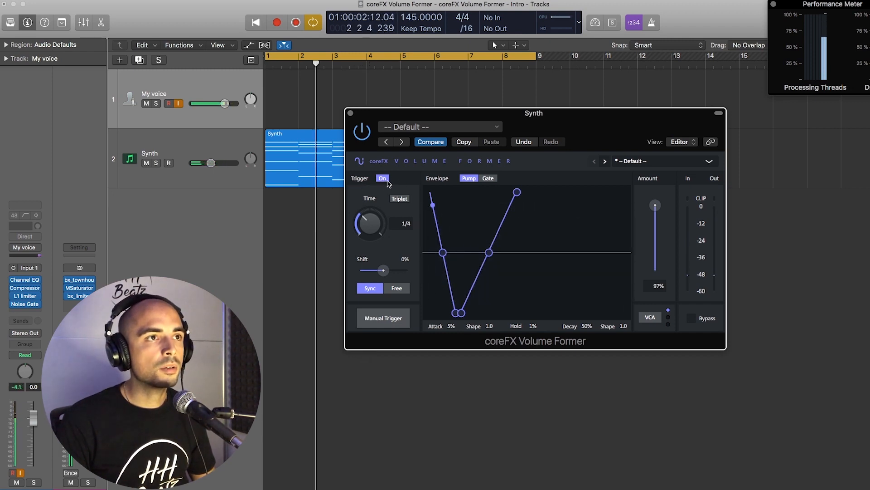
key("space")
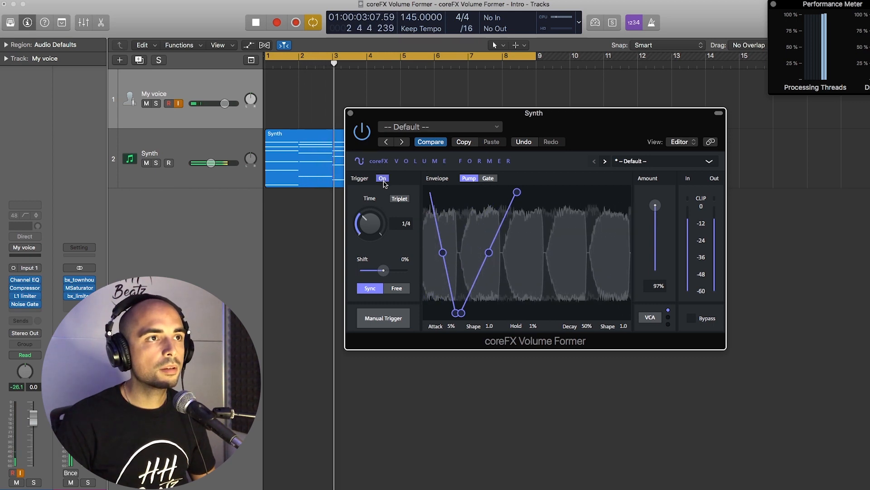
left_click(383, 180)
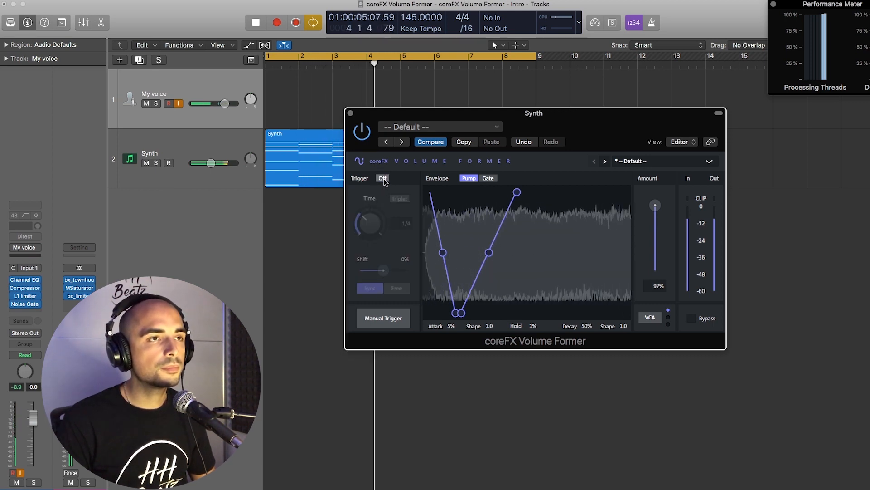
left_click(383, 180)
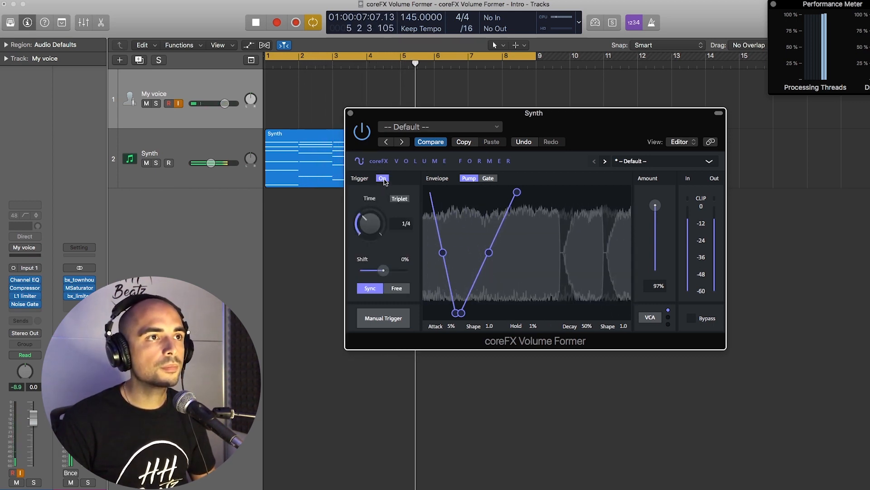
Play the synth loop while trying the trigger Time at 1/16, and settle it at 1/8.
left_click_drag(592, 137, 573, 125)
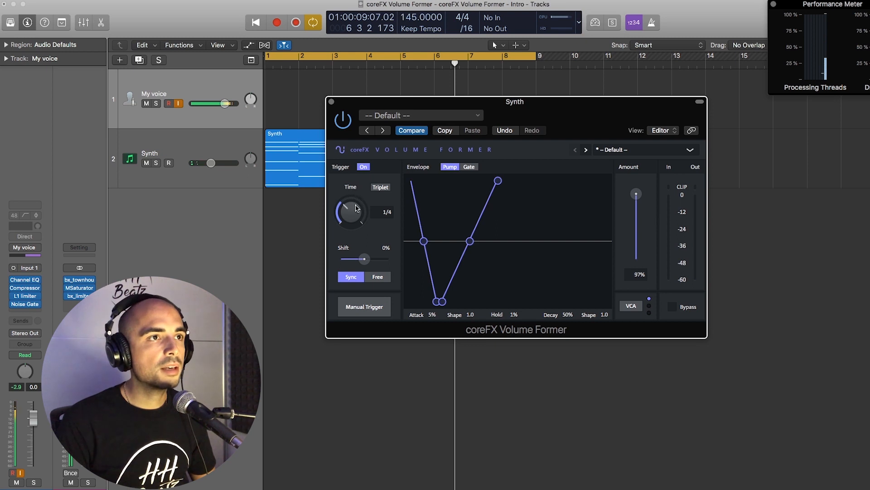
key("space")
left_click_drag(354, 215, 356, 186)
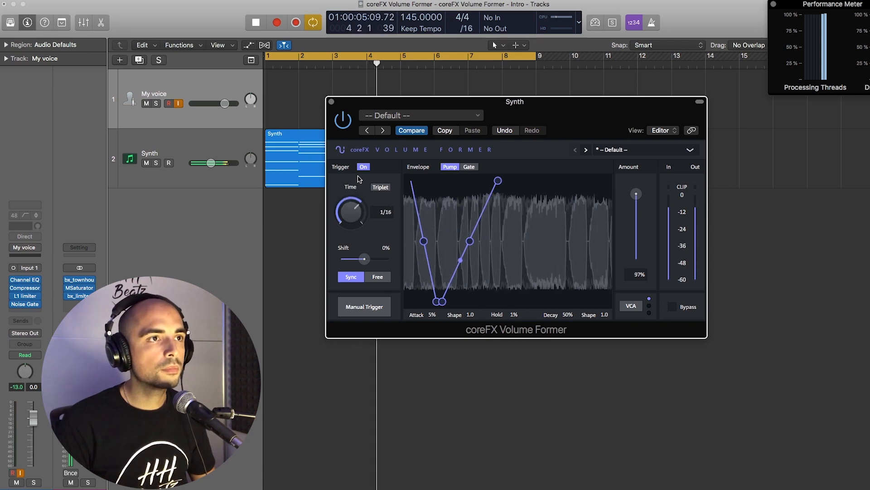
key("space")
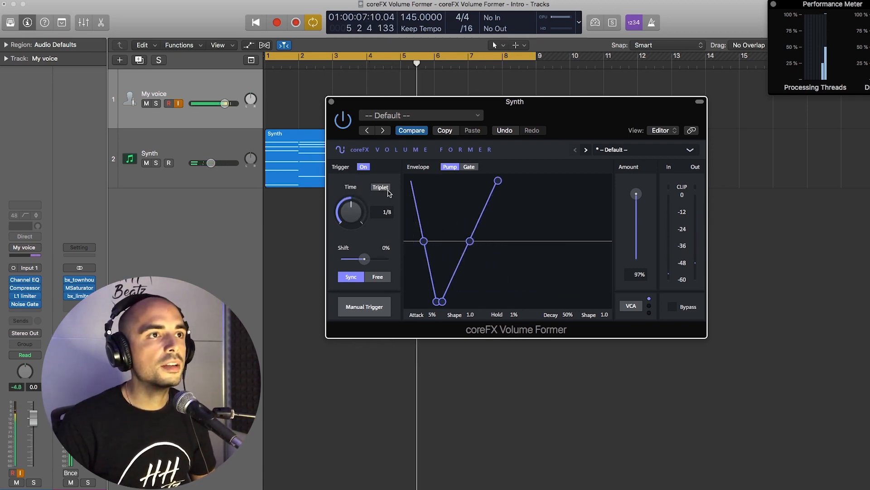
Compare triplet and straight timing at 1/8 and 1/4 during playback, ending with Triplet on at 1/8.
left_click(381, 187)
key("space")
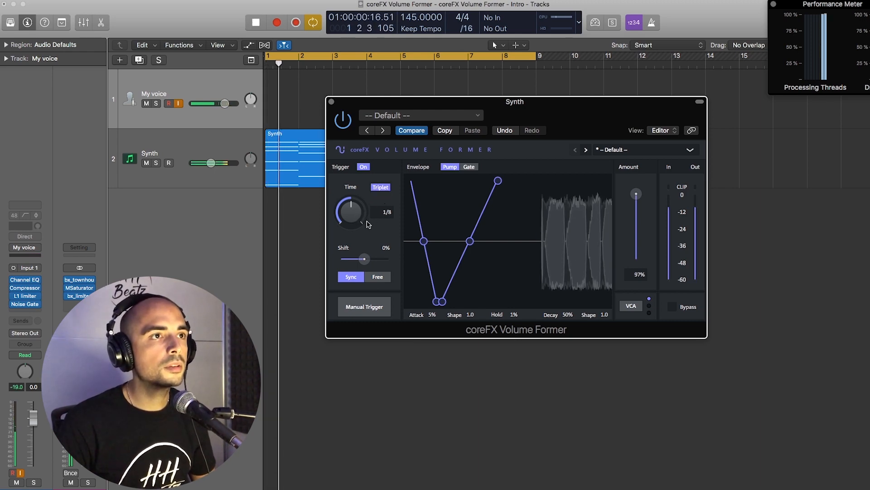
left_click(380, 188)
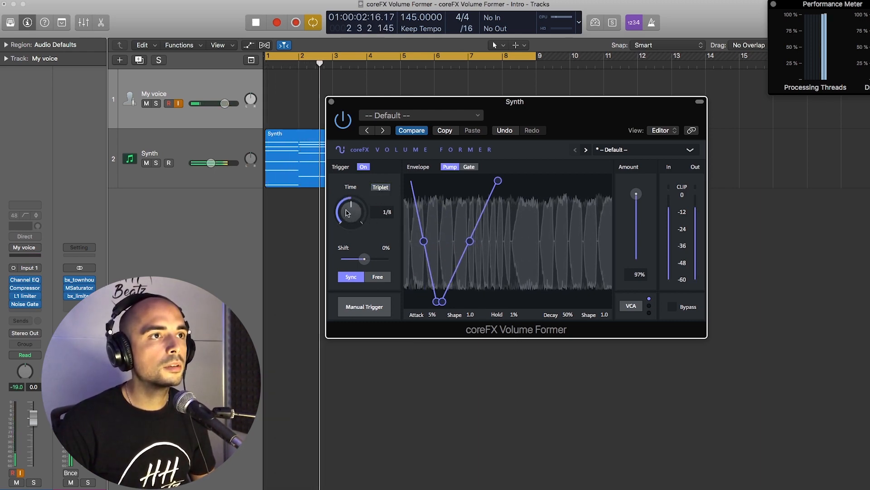
left_click_drag(352, 199, 352, 209)
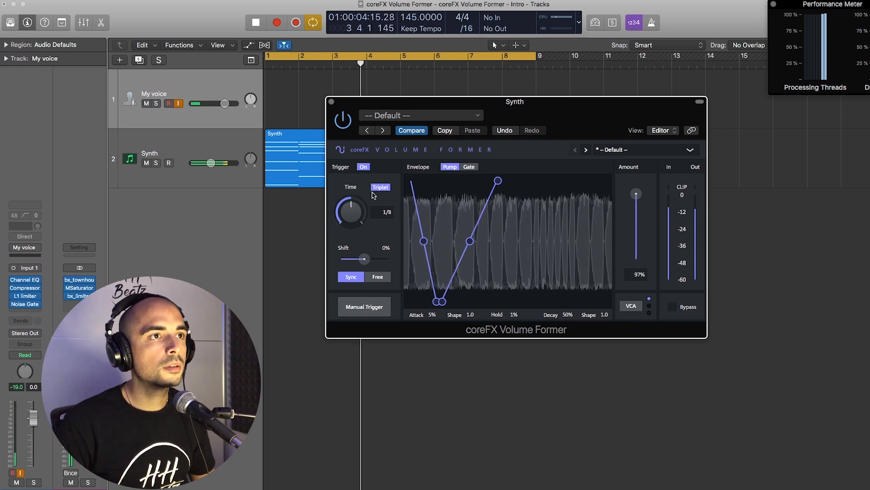
left_click(377, 189)
left_click(381, 189)
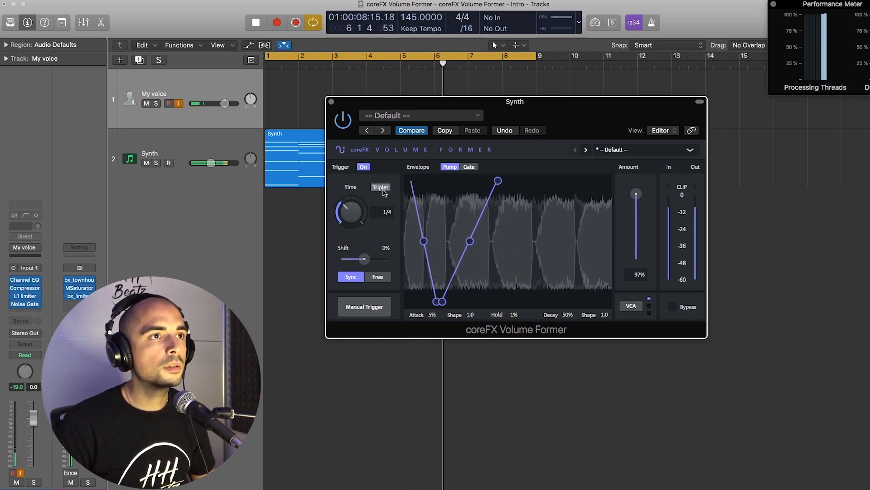
left_click(383, 189)
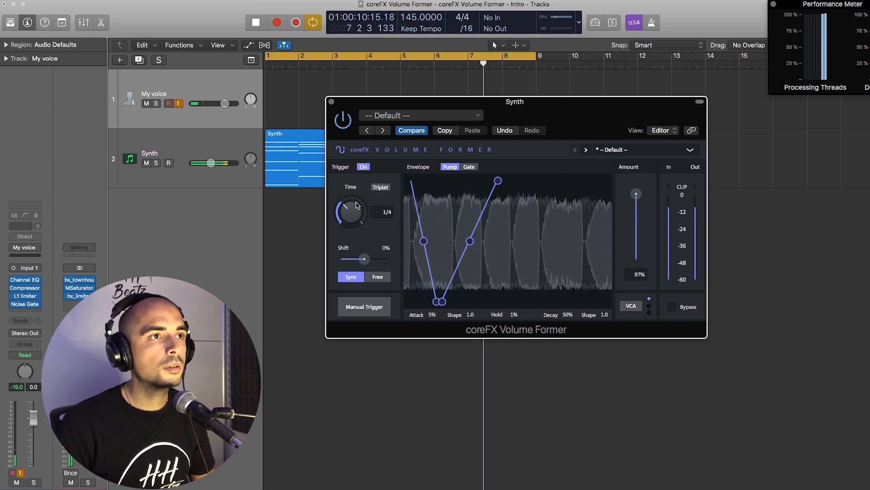
left_click(379, 188)
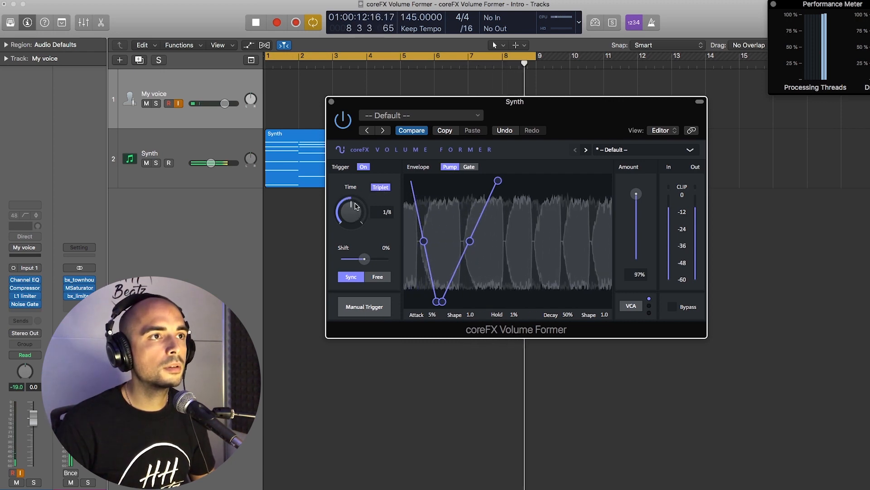
key("space")
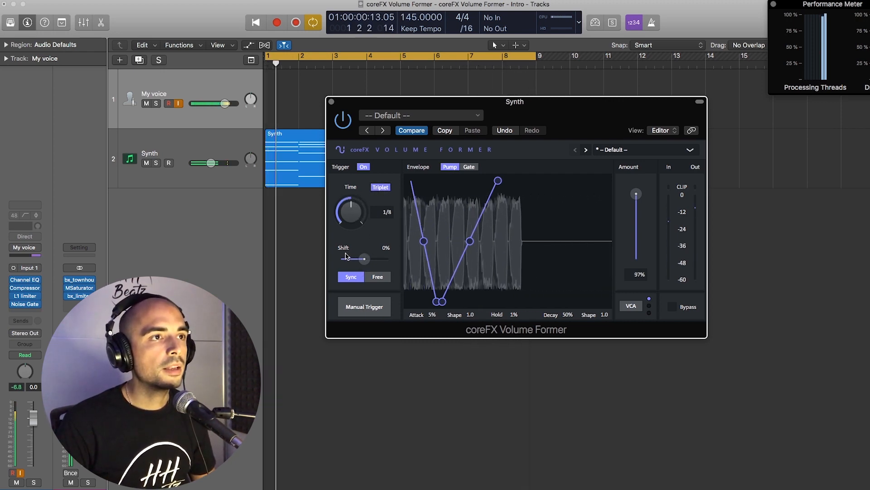
Set the trigger Time to 1/4 with Triplet on and restart playback.
left_click_drag(351, 214, 353, 221)
key("space")
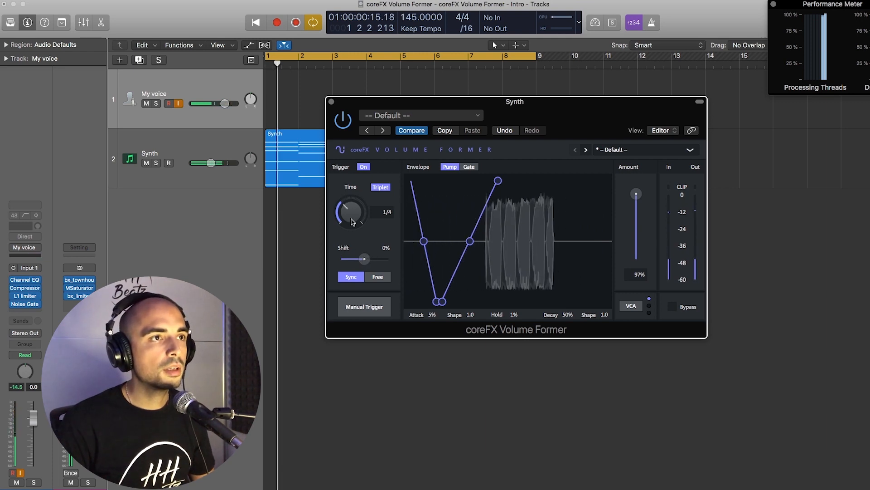
key("space")
Adjust the trigger Shift during playback, ending at -3% with Time at 1/8 and Triplet off.
left_click_drag(365, 260, 364, 260)
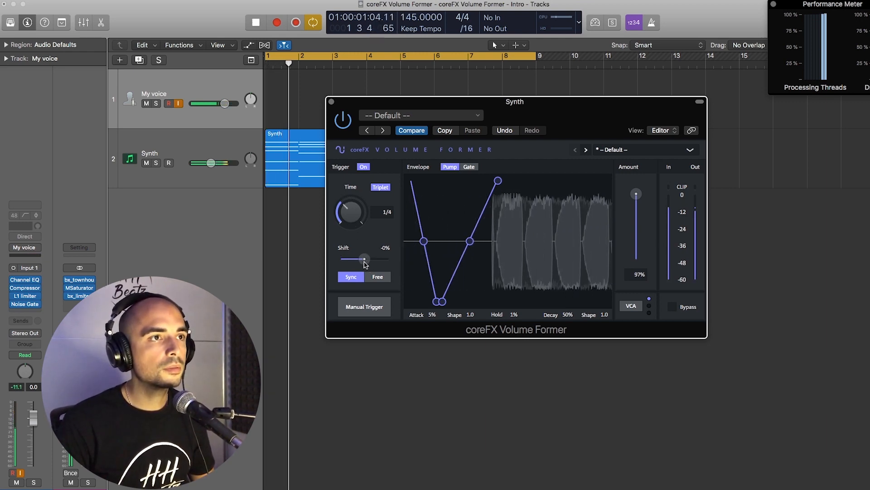
key("space")
key("space")
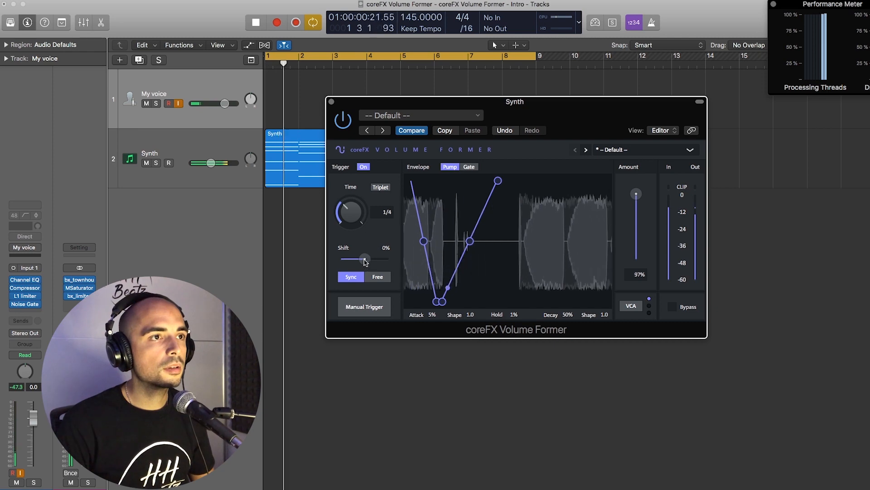
mouse_move(364, 259)
left_mouse_down()
mouse_move(345, 263)
mouse_move(364, 260)
left_mouse_up()
key("space")
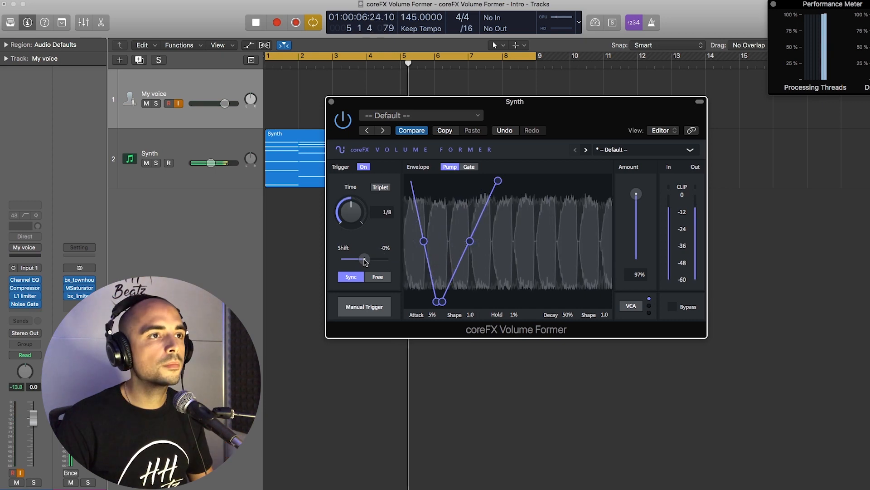
left_click_drag(355, 261, 375, 264)
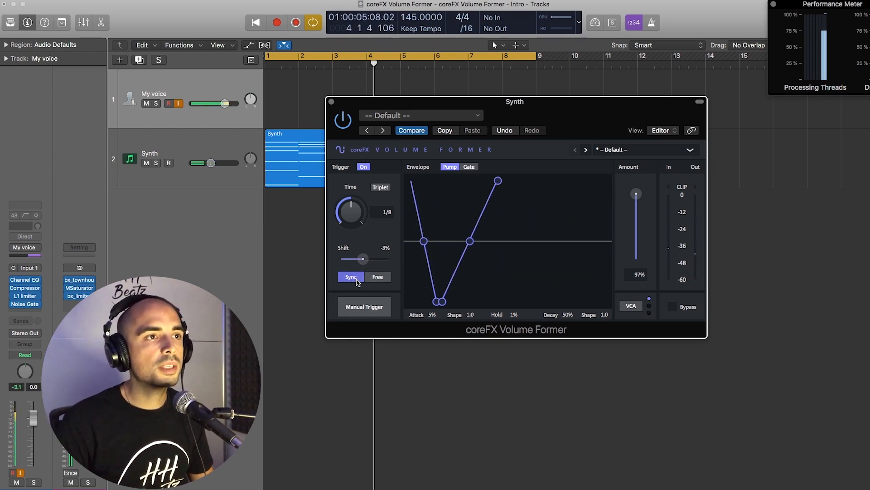
Switch the trigger to Free mode and sweep its rate up to 11.41 Hz and back down to 2.32 Hz during playback.
left_click(376, 277)
key("space")
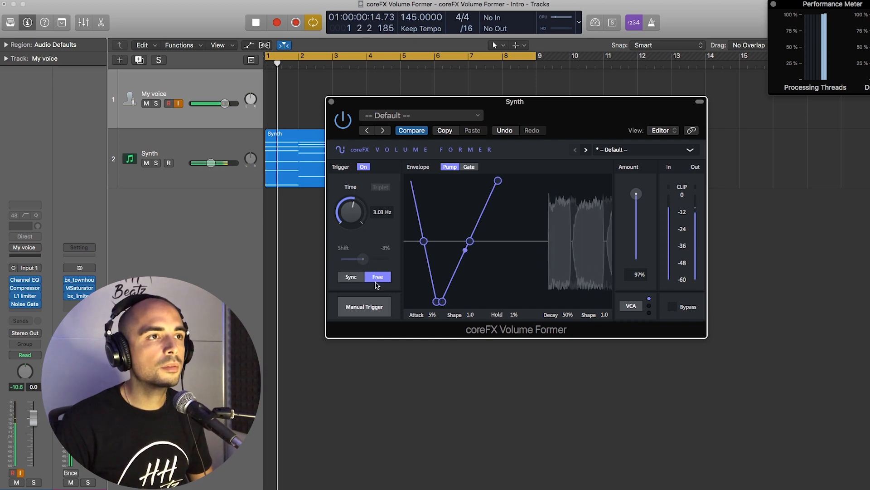
left_click_drag(359, 238, 364, 212)
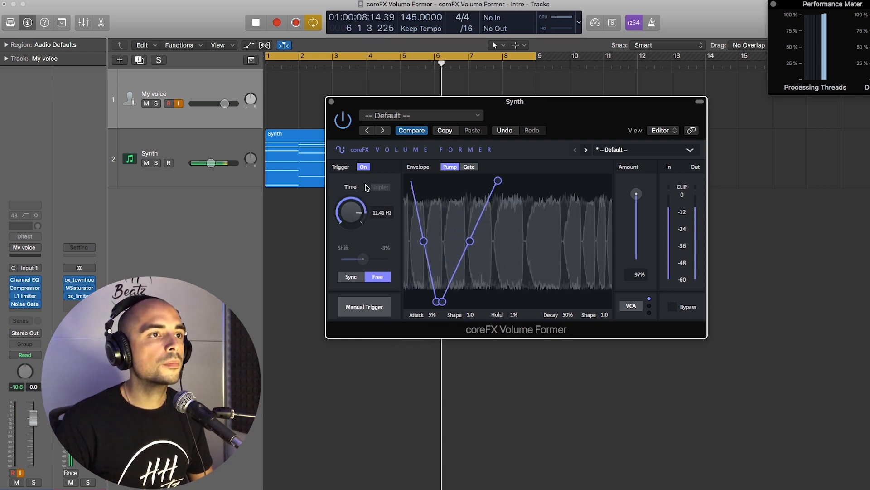
left_click_drag(368, 169, 367, 226)
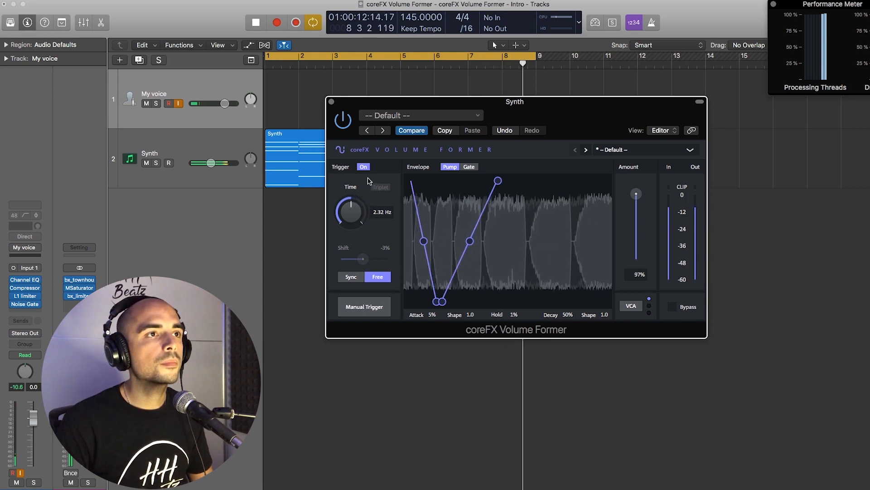
Turn the automatic trigger off and fire the Manual Trigger repeatedly while the synth loop plays.
key("space")
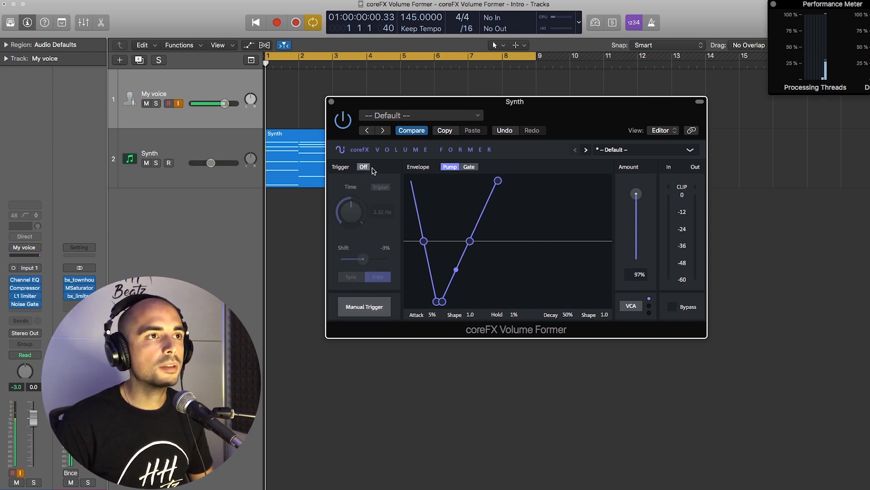
left_click_drag(435, 102, 417, 130)
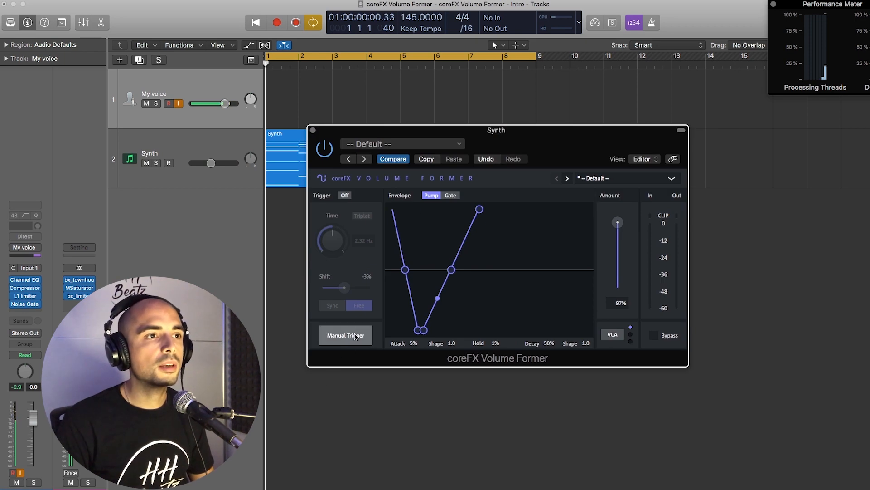
left_click_drag(533, 143, 502, 146)
key("space")
left_click(321, 340)
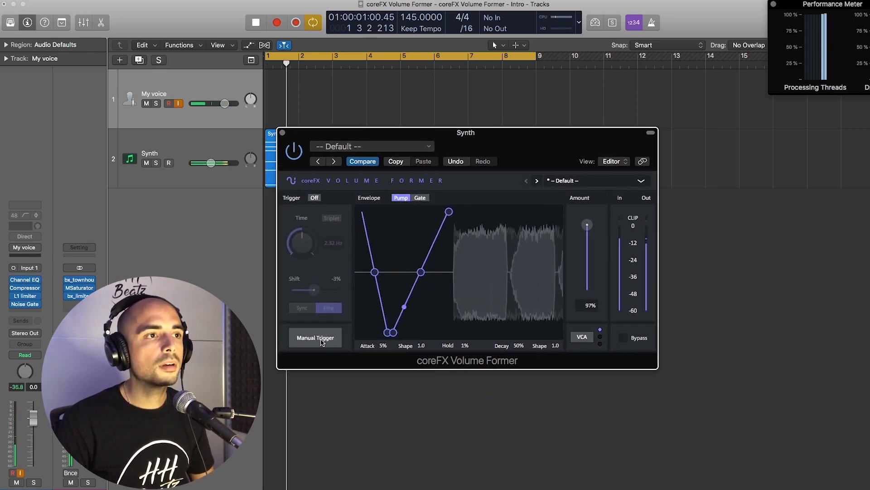
left_click(321, 340)
left_click(320, 340)
left_click(318, 340)
left_click(318, 340)
left_click(318, 340)
left_click(318, 340)
left_click(318, 339)
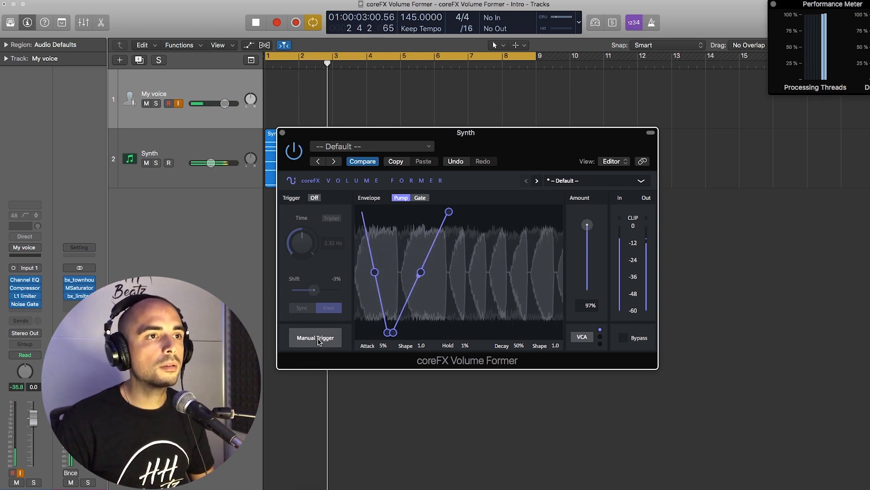
left_click(318, 341)
left_click(318, 341)
left_click(319, 341)
left_click(319, 341)
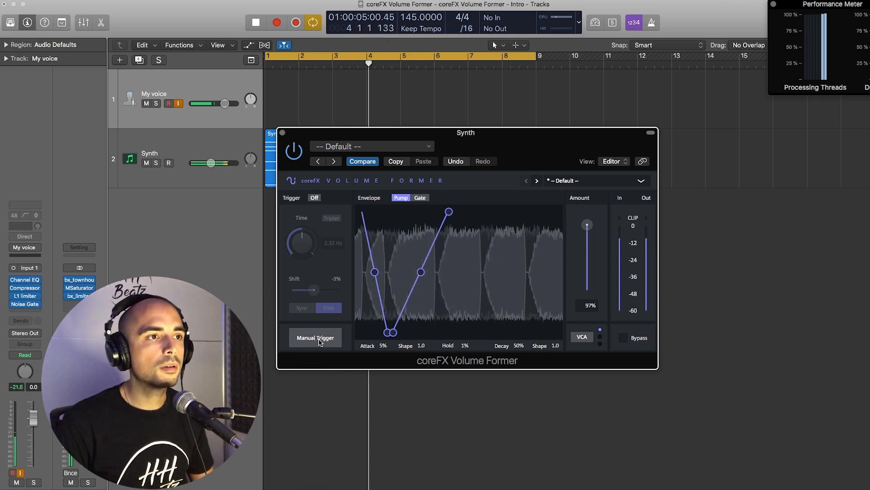
left_click(319, 341)
left_click(319, 341)
left_click(319, 341)
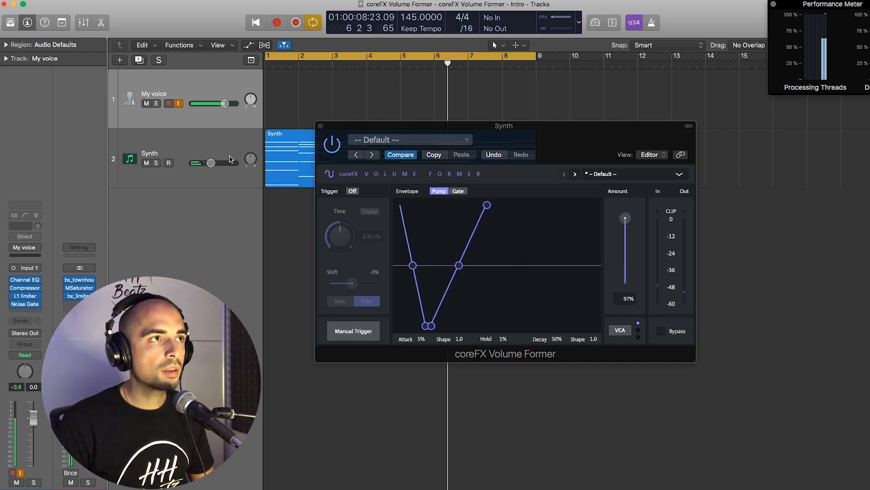
Show track automation and set the Synth track's automation mode to Touch.
left_click_drag(406, 133, 373, 132)
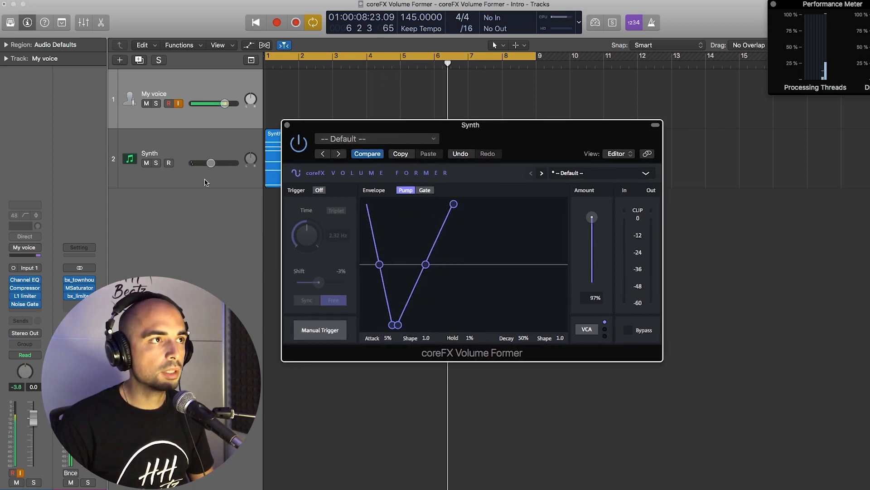
left_click(132, 168)
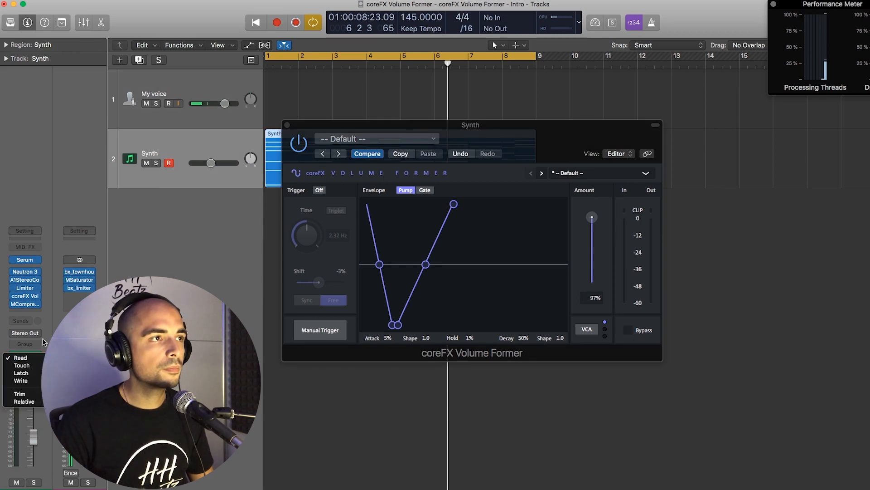
key("a")
left_click(167, 169)
left_click(155, 176)
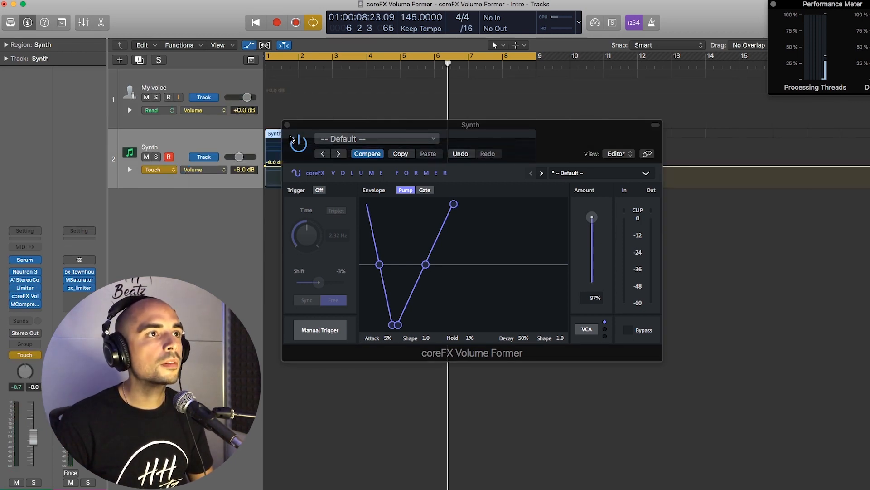
left_click(204, 84)
Record Manual Trigger automation on the Synth track by firing the trigger repeatedly during playback, and play the result from the start.
left_click_drag(326, 130, 437, 121)
key("space")
left_click(431, 327)
left_click(431, 326)
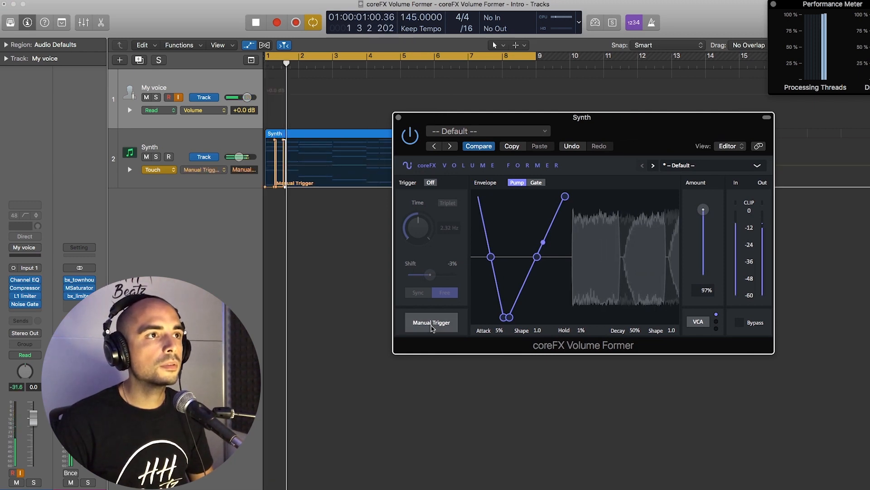
left_click(431, 326)
left_click(431, 326)
left_click(431, 326)
left_click(432, 326)
left_click(431, 326)
left_click(431, 326)
left_click(431, 326)
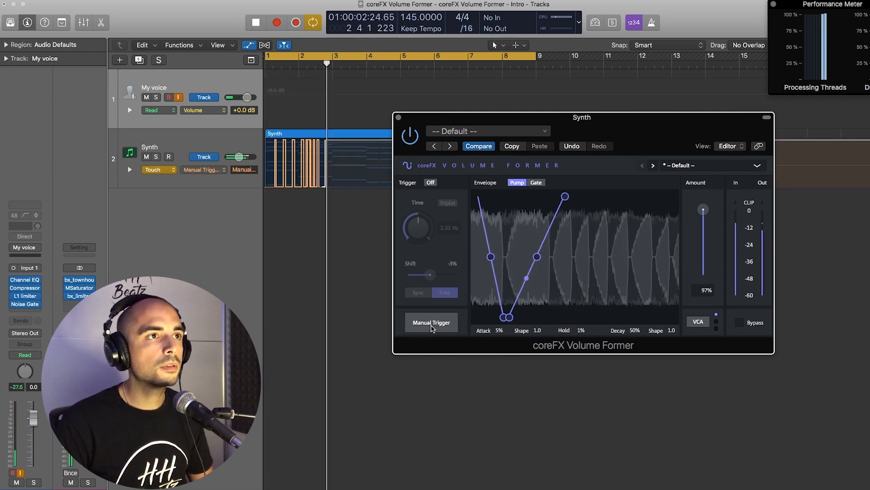
left_click(431, 326)
left_click(431, 326)
left_click(431, 326)
left_click(431, 325)
left_click(431, 326)
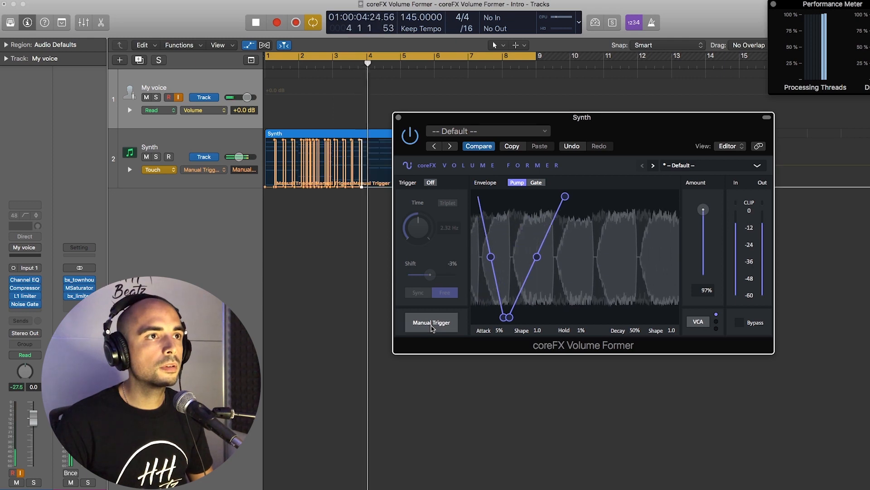
key("Return")
key("space")
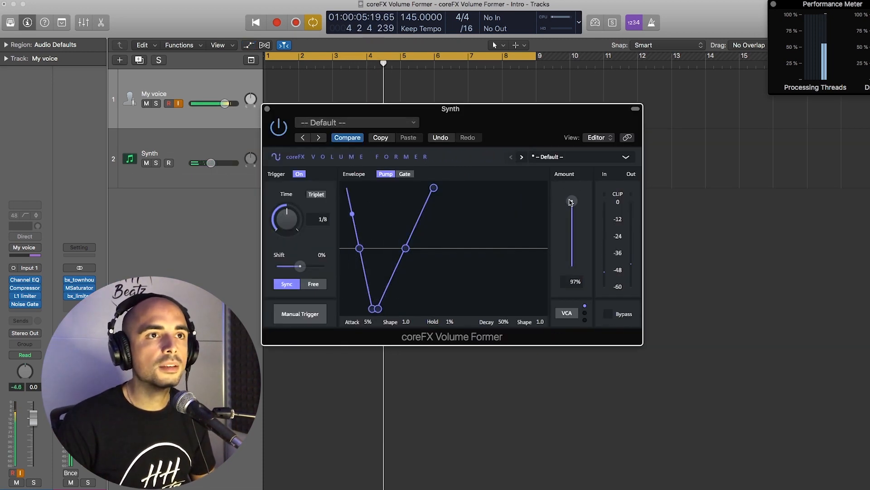
Sweep the plugin's Amount down to 0% and back up to 100% while the synth loop plays.
key("space")
left_click_drag(572, 205, 572, 228)
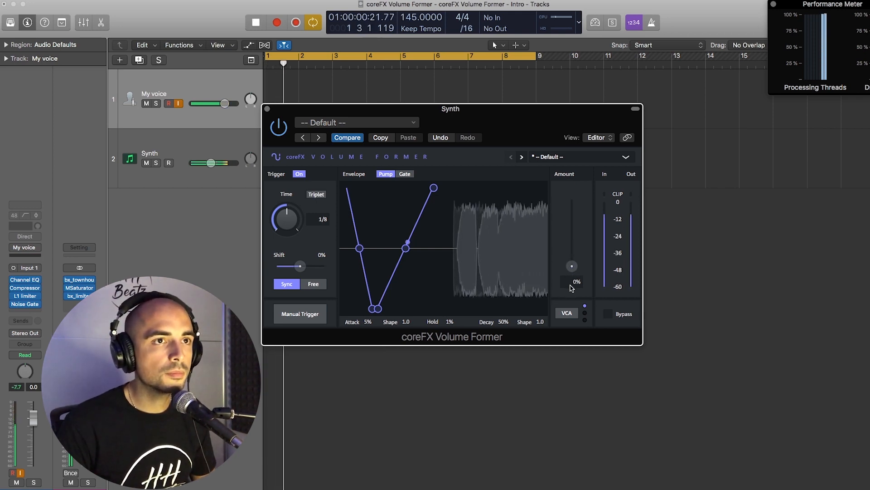
mouse_move(572, 288)
left_mouse_down()
mouse_move(572, 206)
mouse_move(573, 254)
mouse_move(570, 232)
left_mouse_up()
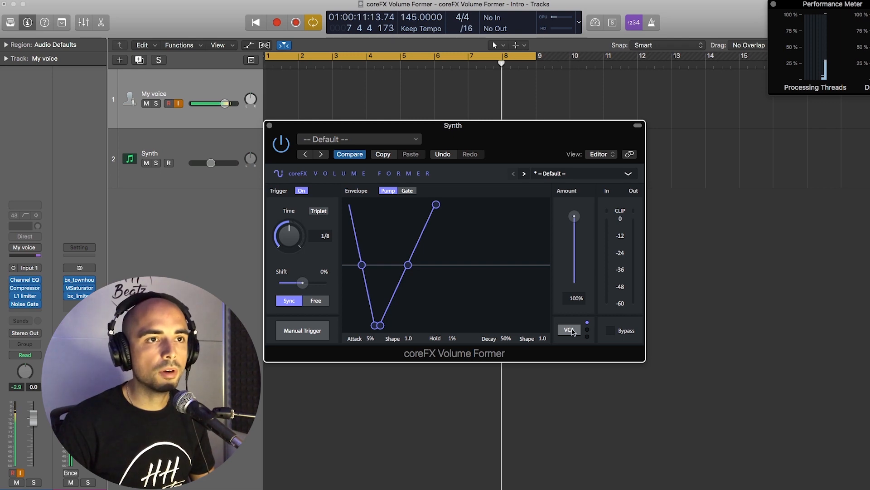
Switch the plugin's processing mode from VCA to LPG and on to HPG, auditioning each with the synth loop.
key("space")
left_click(573, 332)
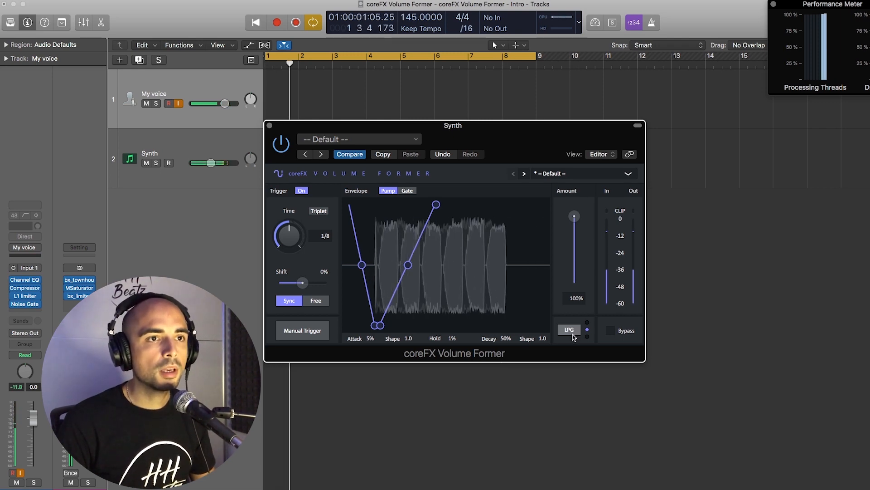
key("space")
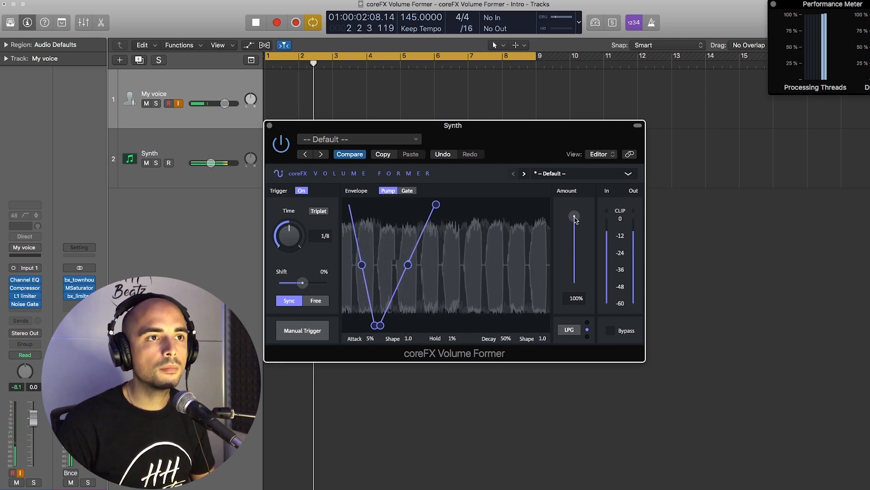
key("space")
left_click(569, 331)
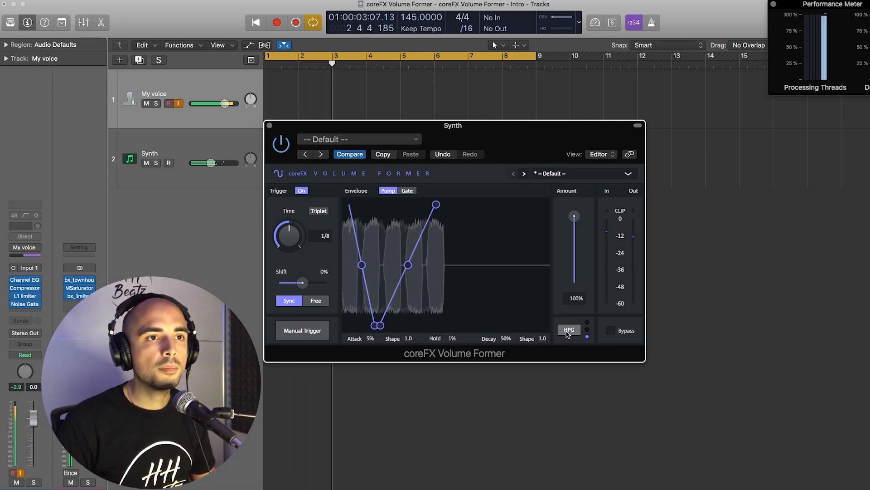
key("space")
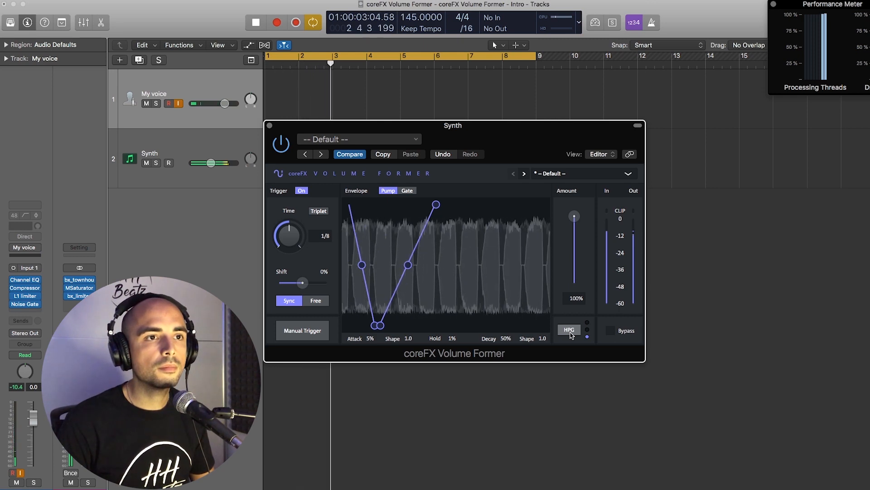
key("space")
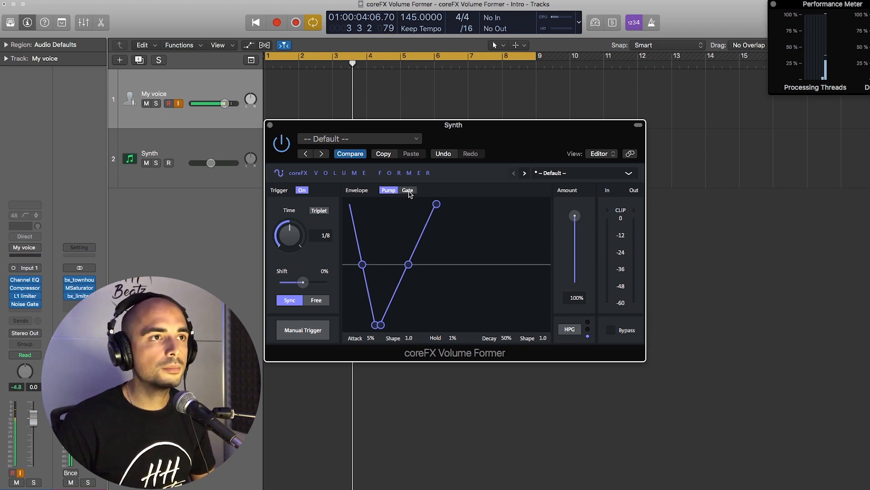
Switch the envelope to Gate and lengthen its hold stage slightly while the loop plays.
left_click(408, 190)
key("space")
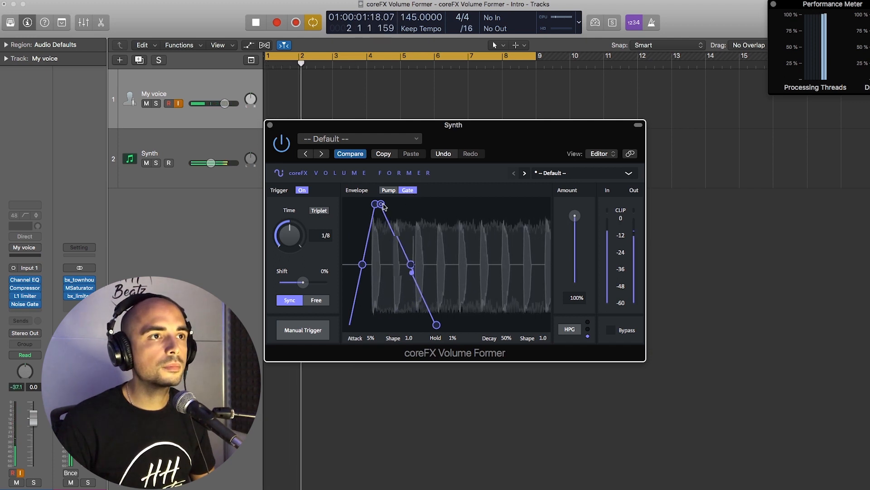
mouse_move(383, 206)
left_mouse_down()
mouse_move(440, 209)
mouse_move(390, 205)
left_mouse_up()
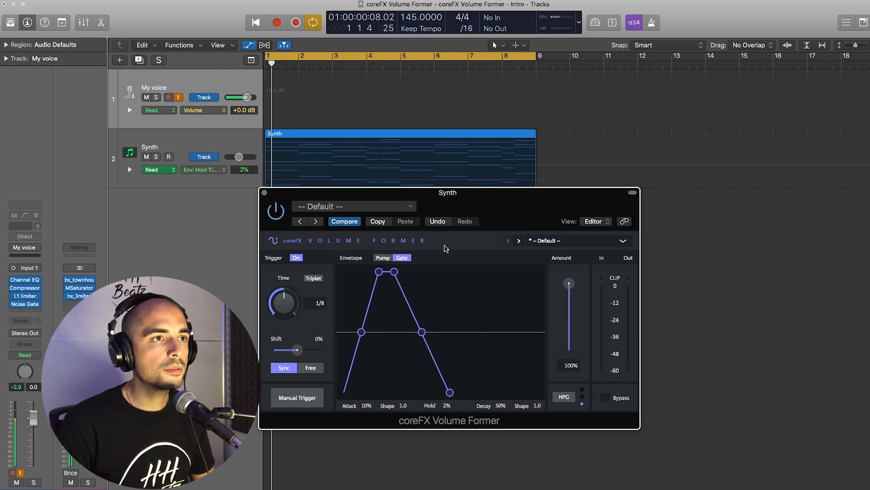
Reshape the gate envelope during playback to Attack 9%, Hold 4% and Decay 25%.
key("space")
left_click_drag(379, 271, 376, 273)
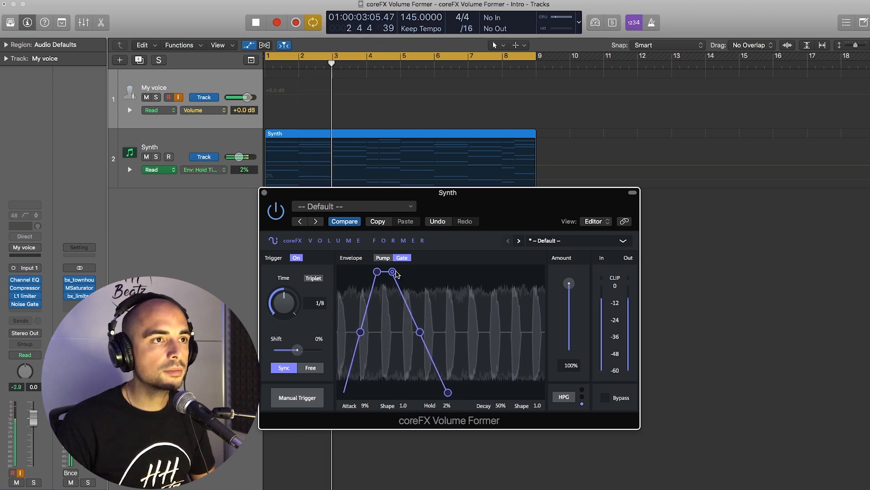
mouse_move(394, 271)
left_mouse_down()
mouse_move(434, 272)
mouse_move(402, 272)
left_mouse_up()
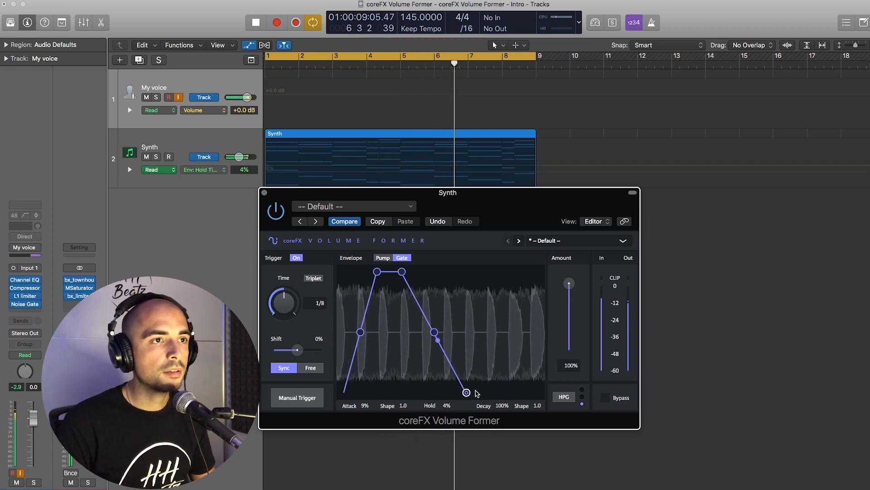
left_click_drag(466, 393, 433, 393)
Switch the envelope to Pump, bend its attack curve to Shape 2.9 and adjust the decay curve during playback.
left_click(383, 257)
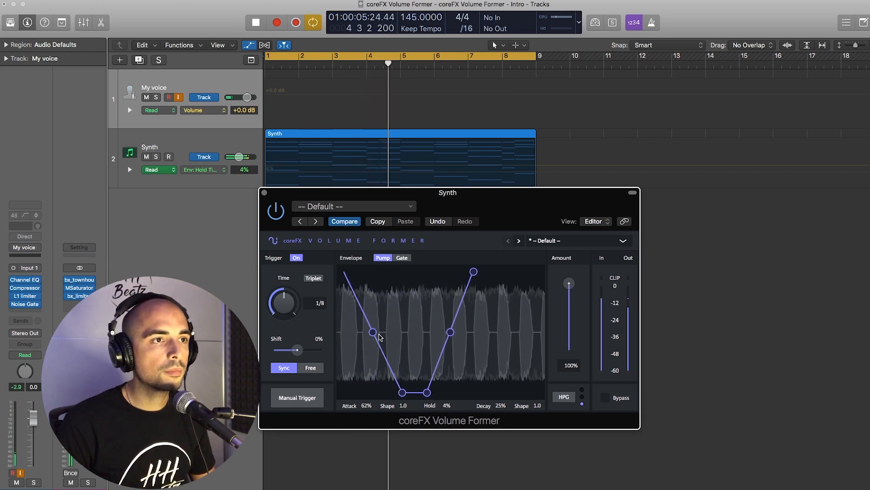
left_click_drag(391, 291, 391, 289)
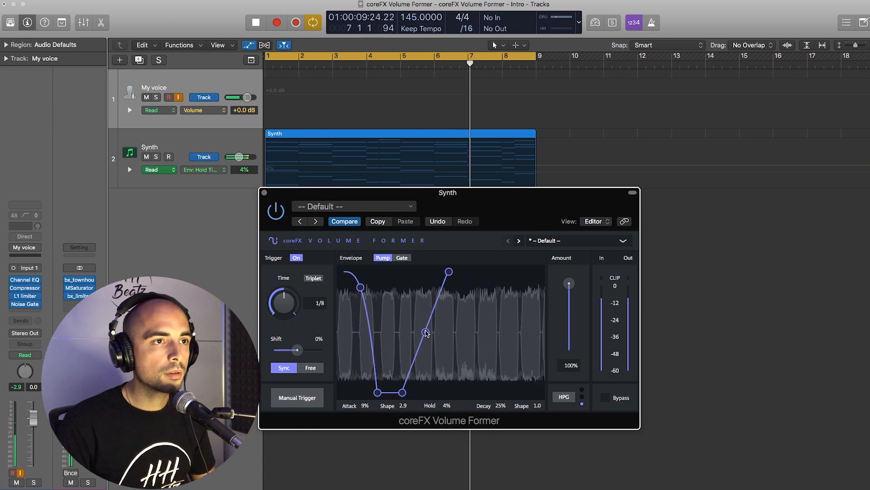
left_click_drag(426, 333, 359, 399)
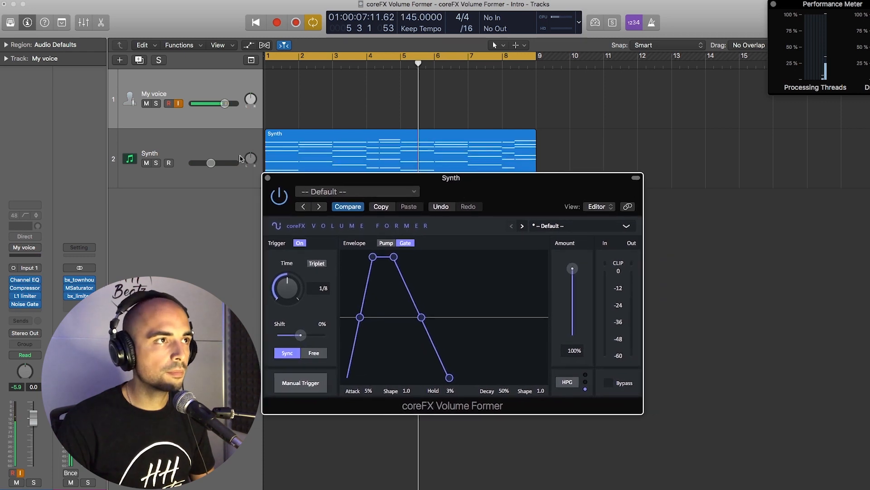
Show track automation, set the Synth track's automation mode to Touch, and reselect the My voice track.
left_click(177, 145)
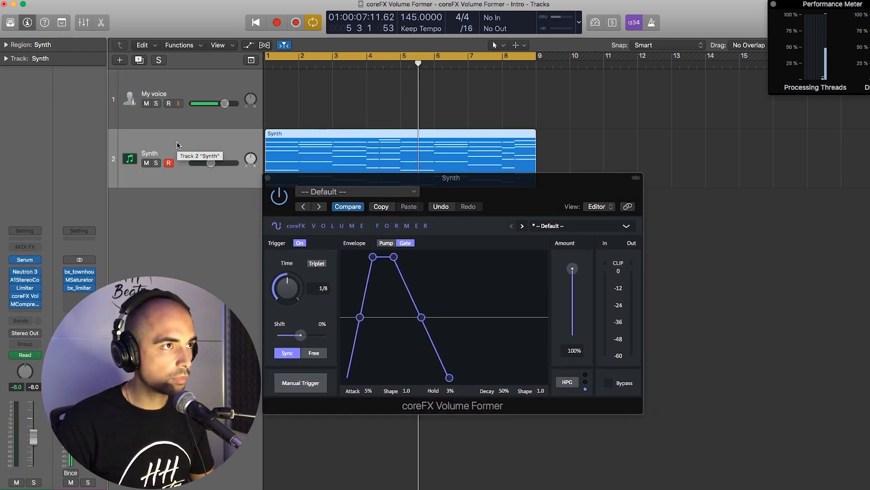
key("a")
left_click(158, 169)
left_click(157, 181)
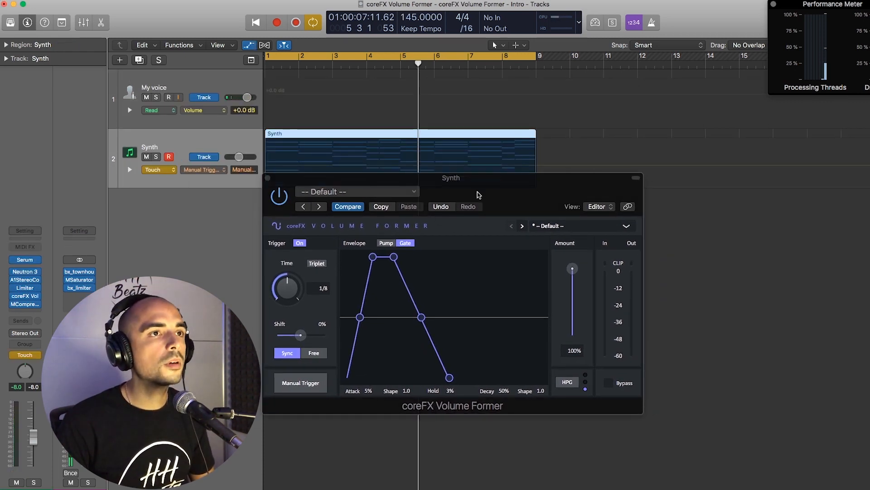
left_click_drag(476, 194, 476, 180)
left_click(245, 96)
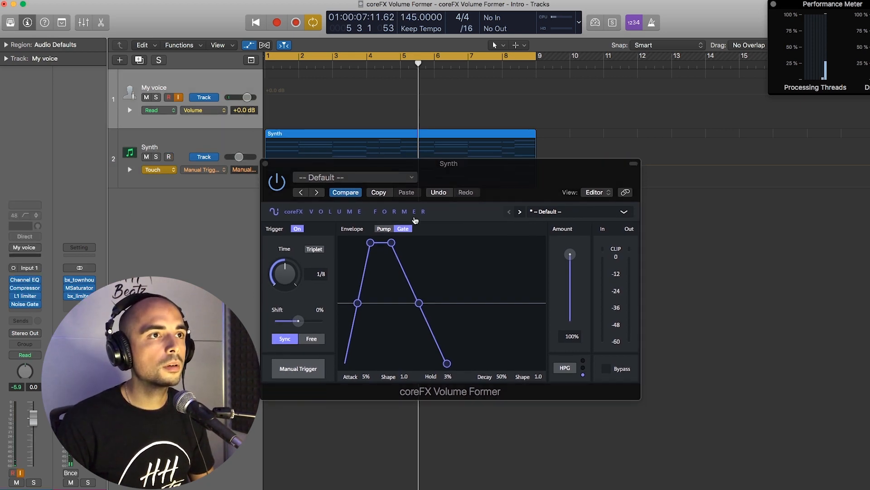
Record Hold automation on the Synth track by moving the gate envelope's hold point during playback, and close the Performance Meter.
key("space")
mouse_move(392, 256)
left_mouse_down()
mouse_move(432, 257)
mouse_move(385, 253)
left_mouse_up()
left_click_drag(458, 183, 458, 201)
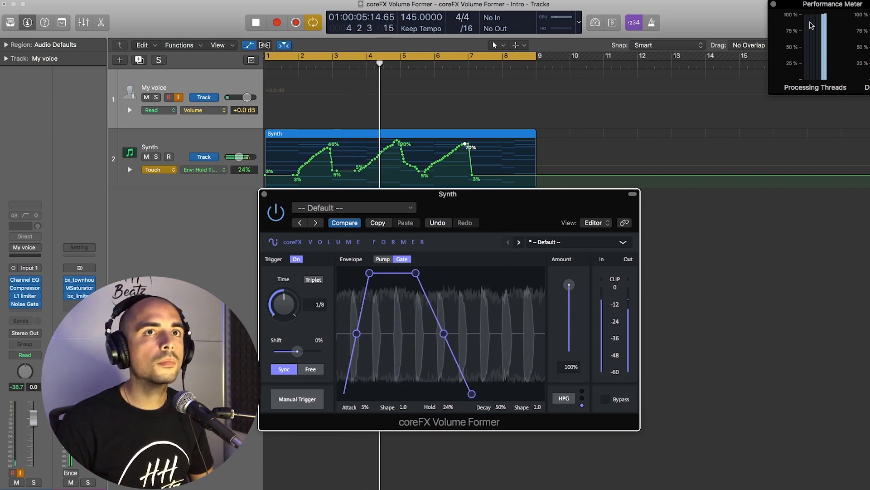
left_click(774, 4)
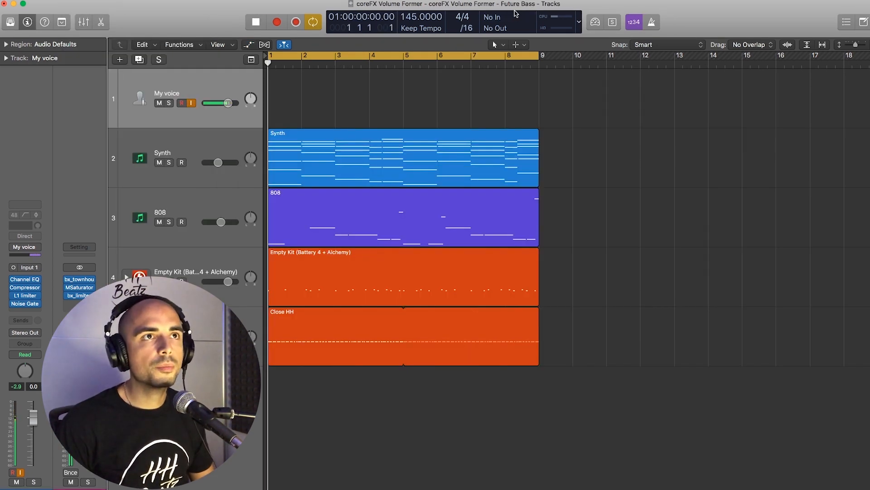
Play the Future Bass project's loop and open both Volume Former instances on the Synth track, keeping their windows clear of each other.
key("space")
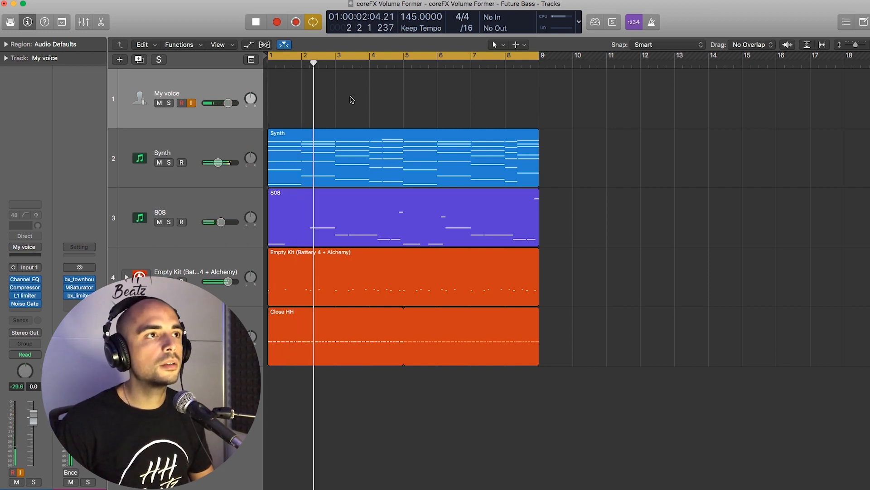
left_click(211, 141)
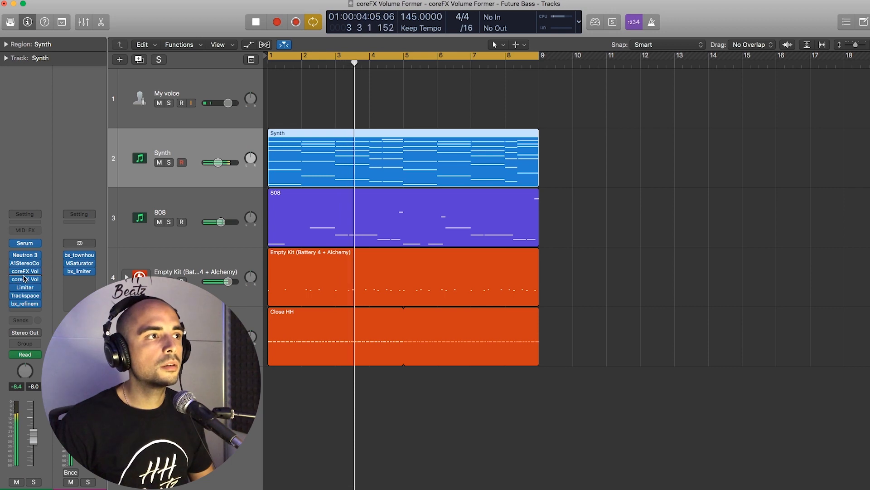
left_click(25, 279)
left_click_drag(274, 55, 657, 146)
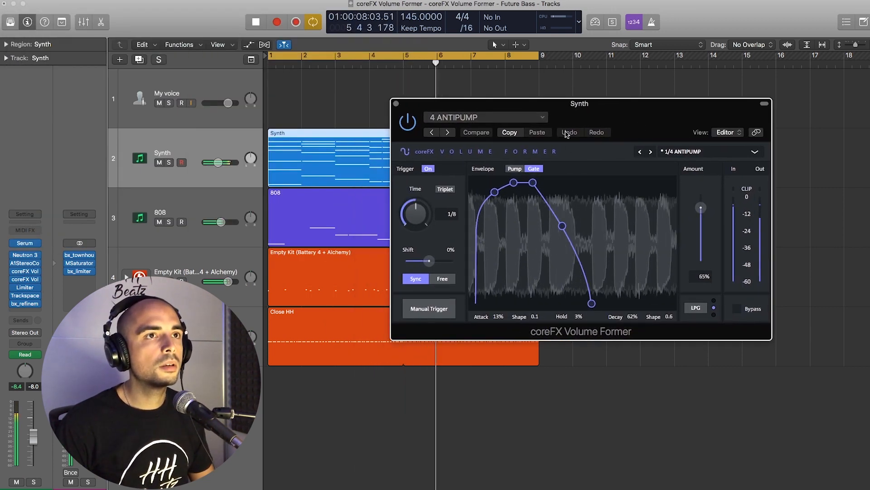
left_click_drag(580, 132, 629, 148)
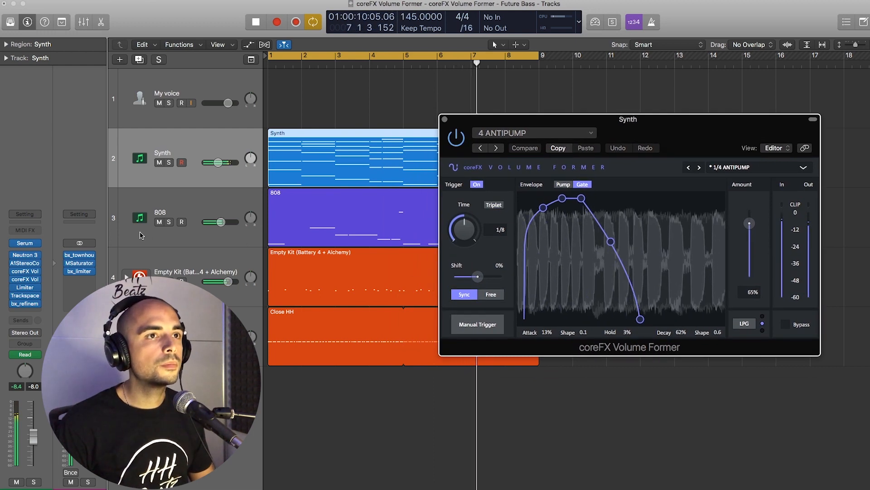
left_click(29, 278)
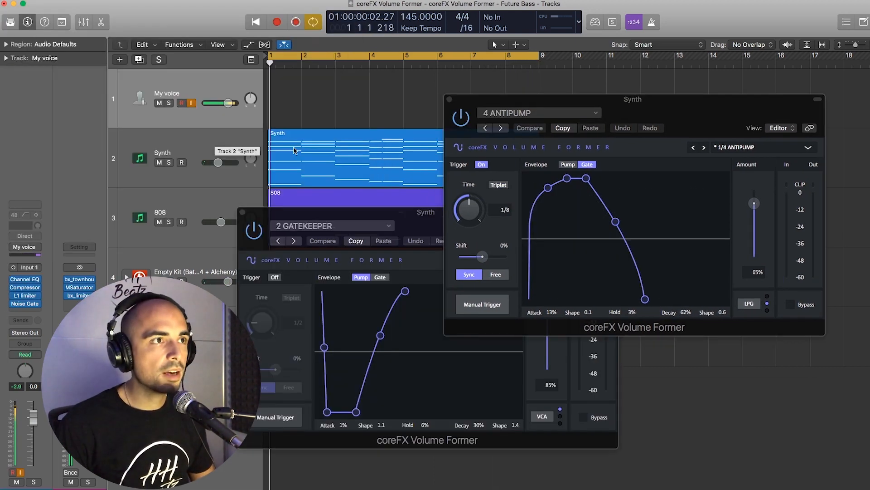
Close the GATEKEEPER instance's window and audition the loop with the Synth track's trigger Triplet automation shown.
left_click(243, 212)
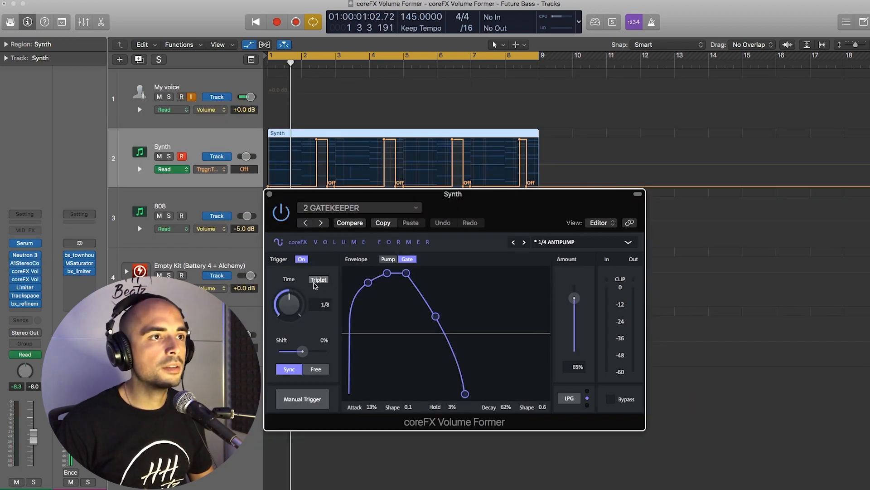
key("space")
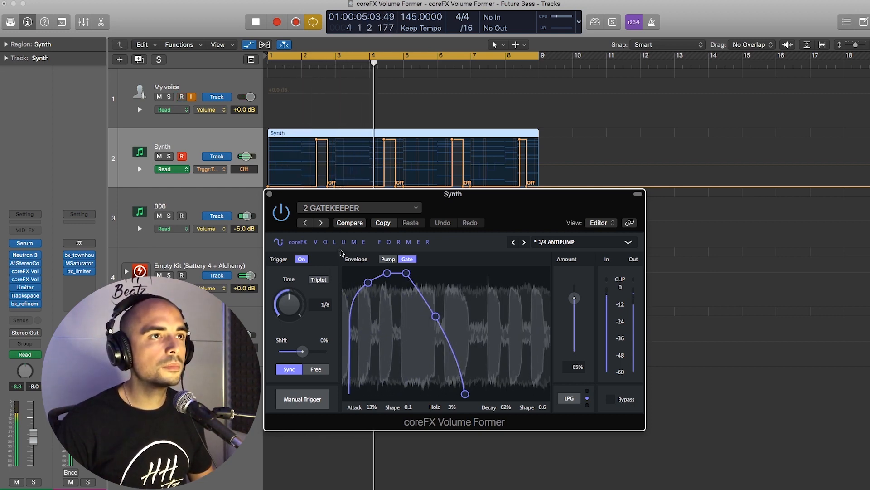
key("space")
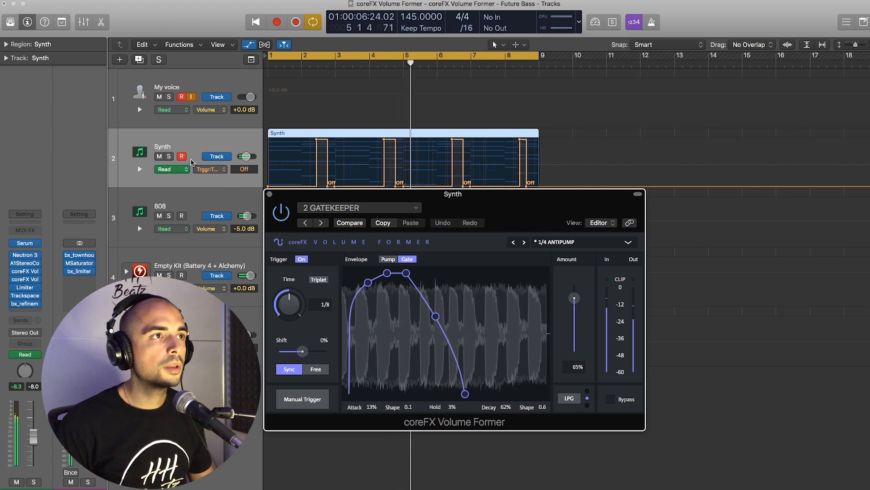
Display the trigger sync time automation on the Synth track and play the loop to audition it.
left_click(209, 169)
left_click(233, 175)
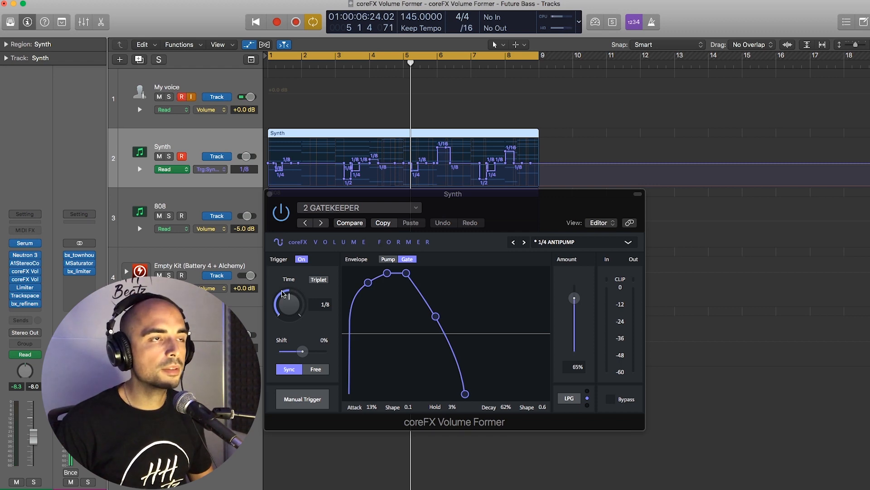
key("space")
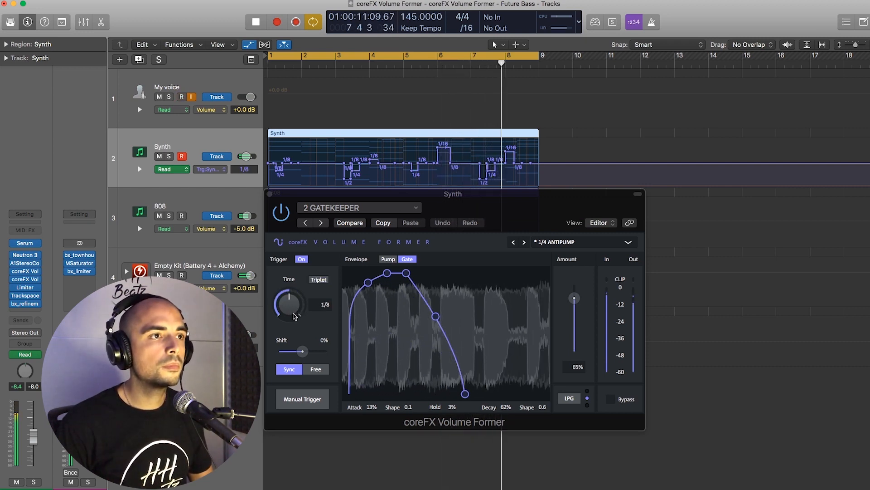
key("space")
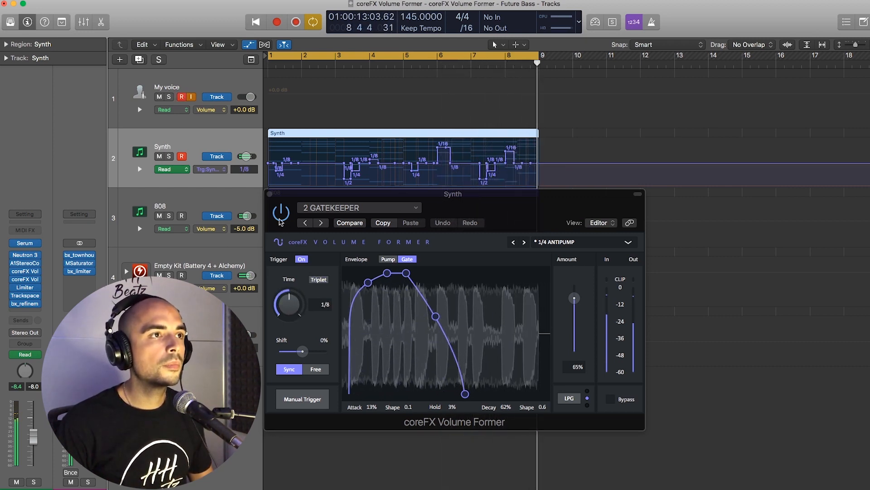
Close the ANTIPUMP instance's window, open the 1/2 GATEKEEPER Volume Former, and display the Manual Trigger automation on the Synth track.
left_click(268, 194)
left_click(23, 279)
left_click(22, 279)
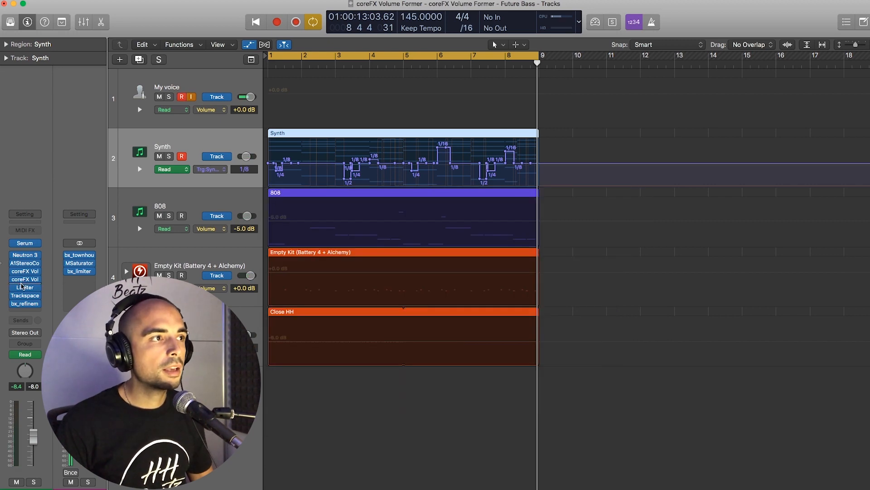
left_click(26, 280)
left_click_drag(444, 201, 444, 199)
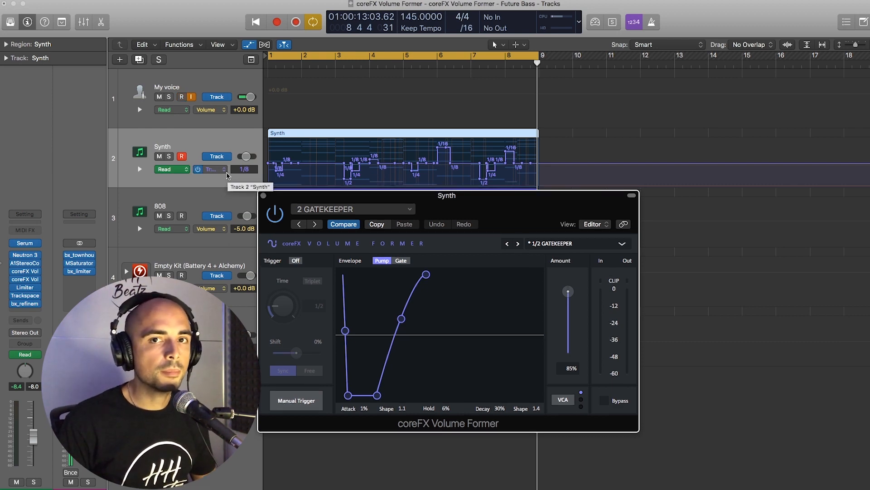
left_click(308, 393)
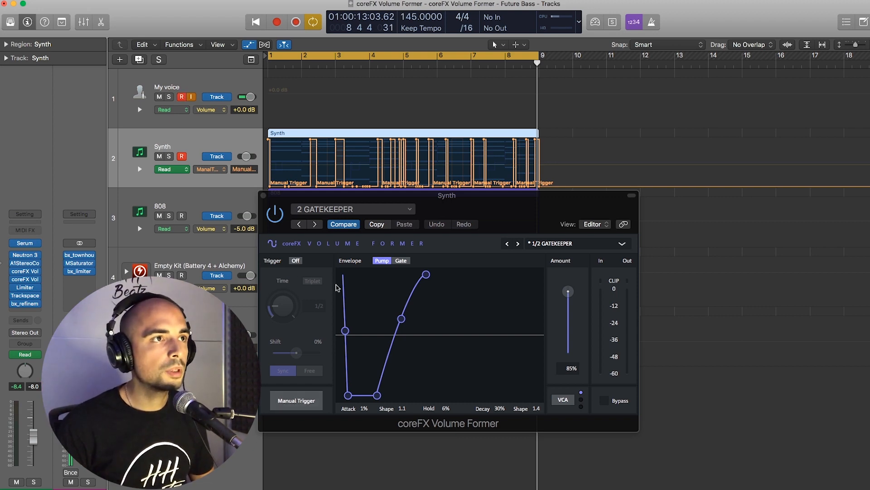
Bypass the other Volume Former on the Synth track and raise the 1/2 GATEKEEPER instance's Amount to 100% while playing the loop.
key("space")
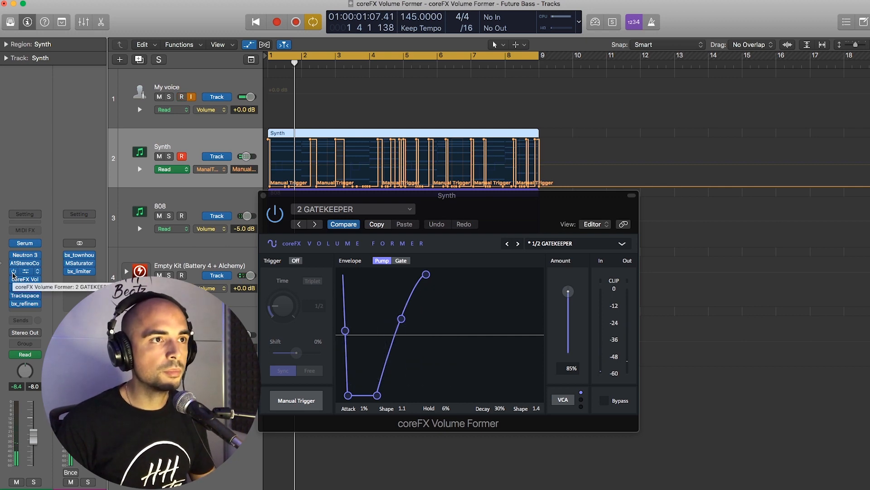
key("space")
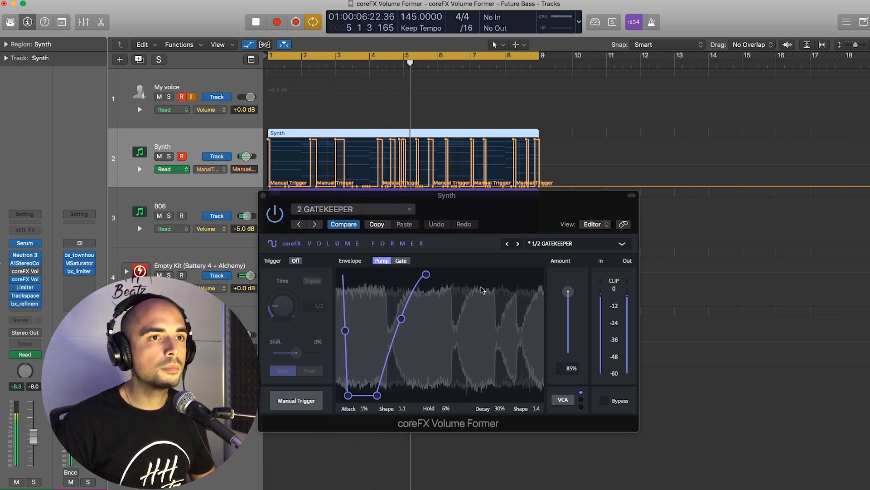
left_click_drag(567, 308, 579, 303)
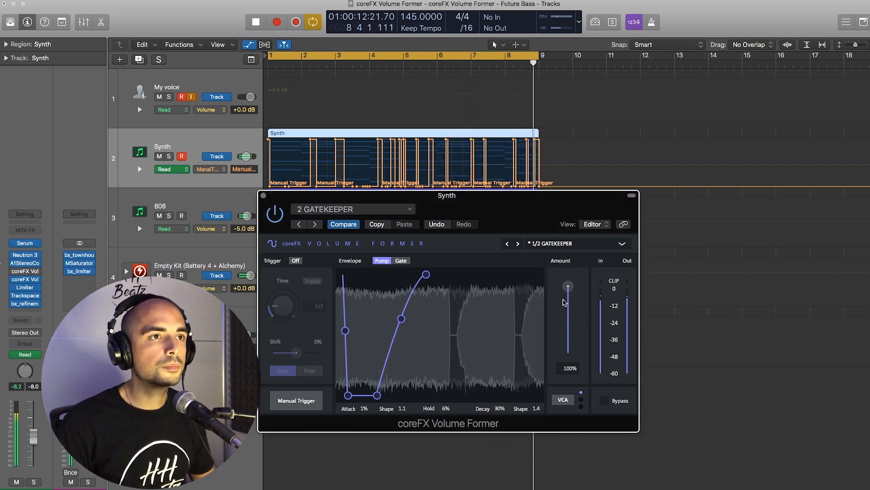
key("space")
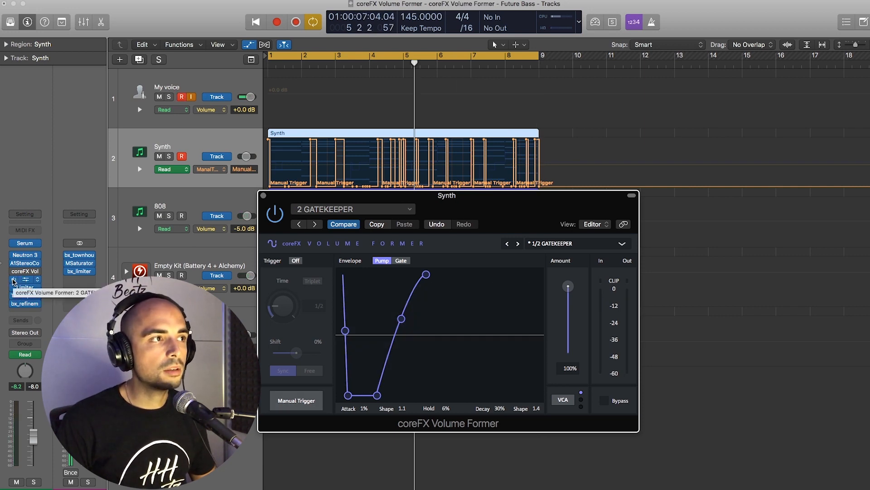
Re-enable the bypassed Volume Former on the Synth track and audition the loop with both instances active.
left_click(13, 279)
key("space")
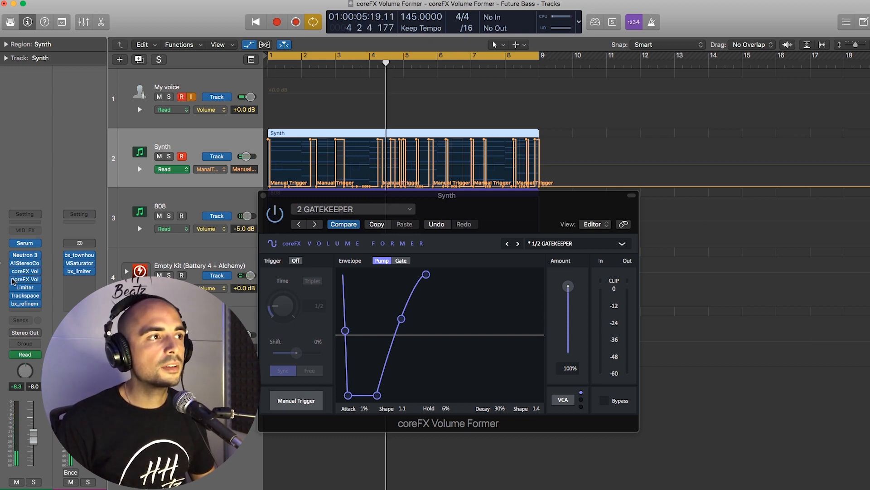
key("space")
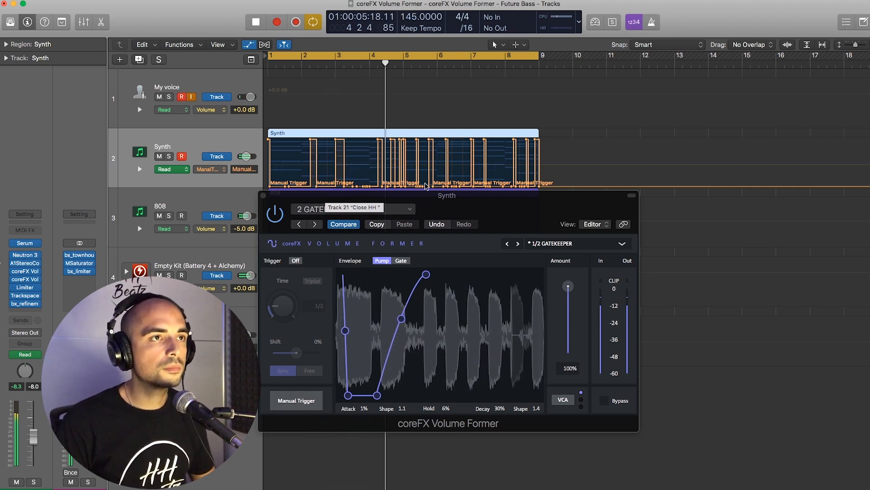
key("space")
In the Dark Pop project, slightly raise the Soft Synth Bells_bip track's volume and play the loop with its Volume Former bypassed.
left_click(235, 120)
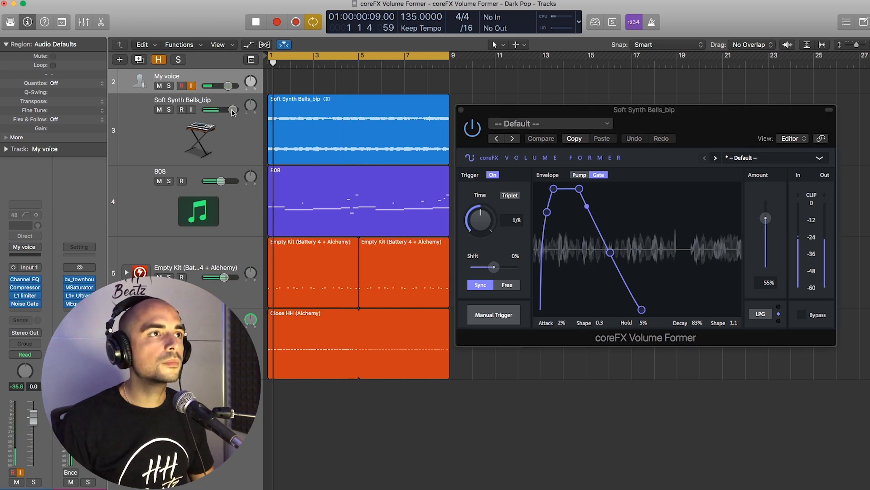
left_click_drag(230, 109, 234, 109)
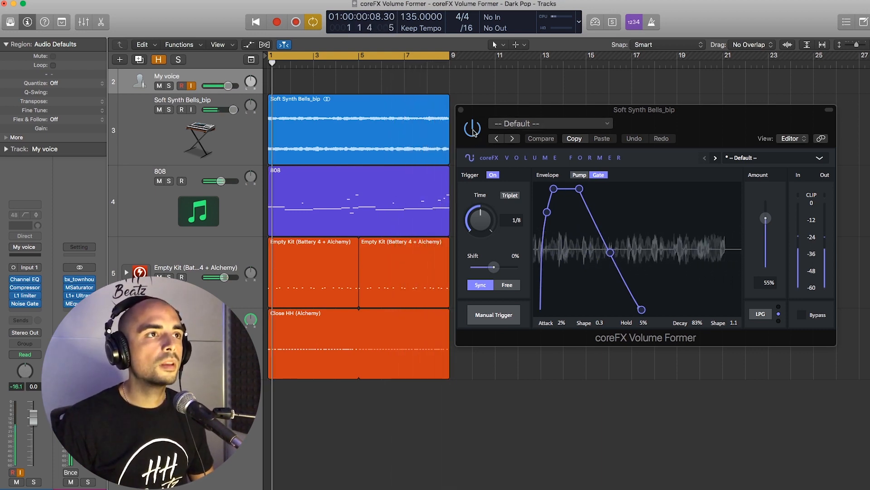
left_click(474, 134)
key("space")
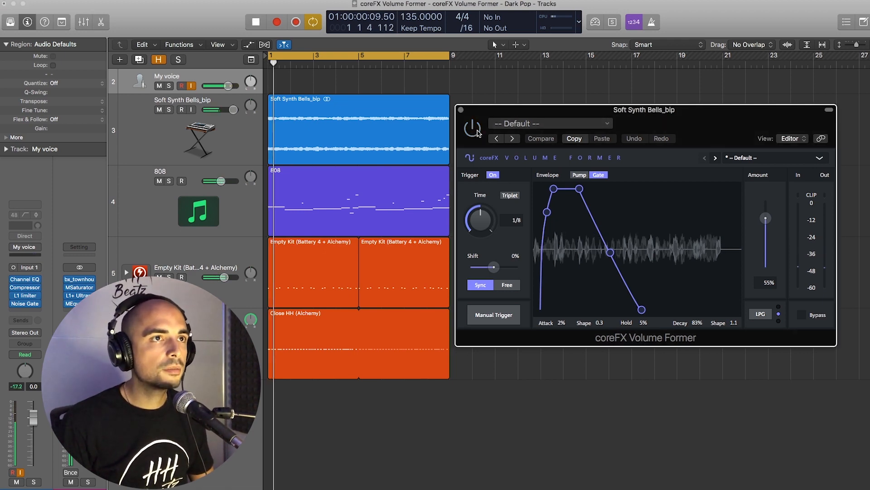
Re-enable the Soft Synth Bells_bip track's Volume Former and set its Amount to 100% while playing the loop.
left_click_drag(480, 116, 475, 113)
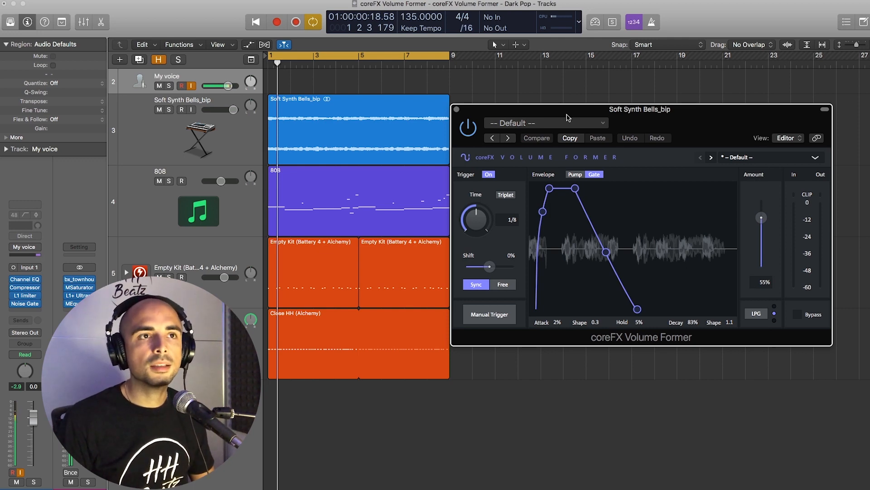
left_click_drag(680, 123, 680, 116)
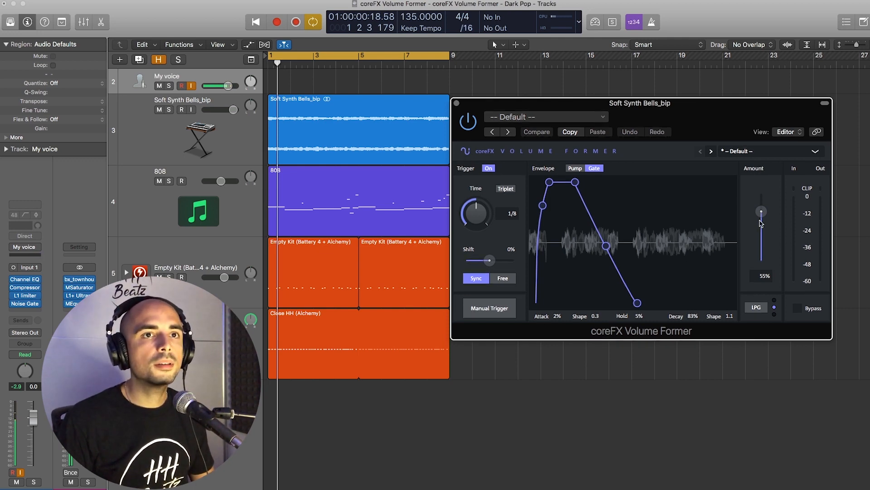
key("space")
left_click_drag(761, 221, 762, 194)
mouse_move(477, 205)
left_mouse_down()
mouse_move(482, 240)
mouse_move(489, 200)
left_mouse_up()
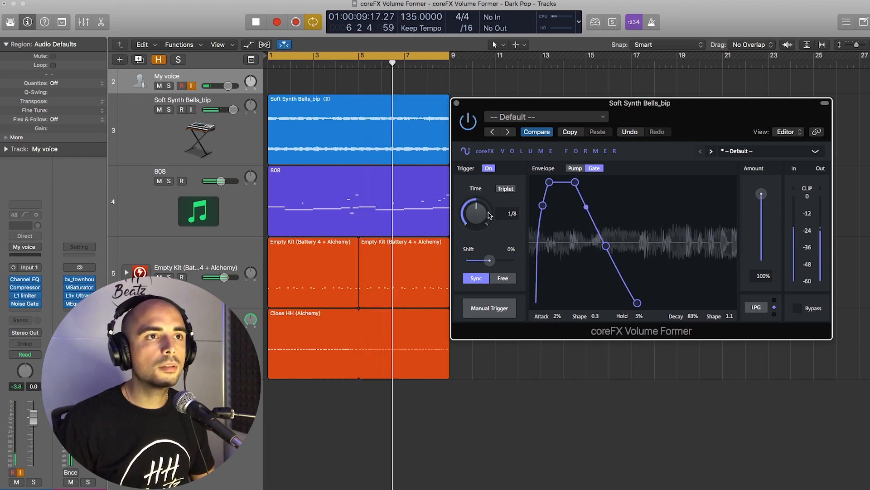
key("space")
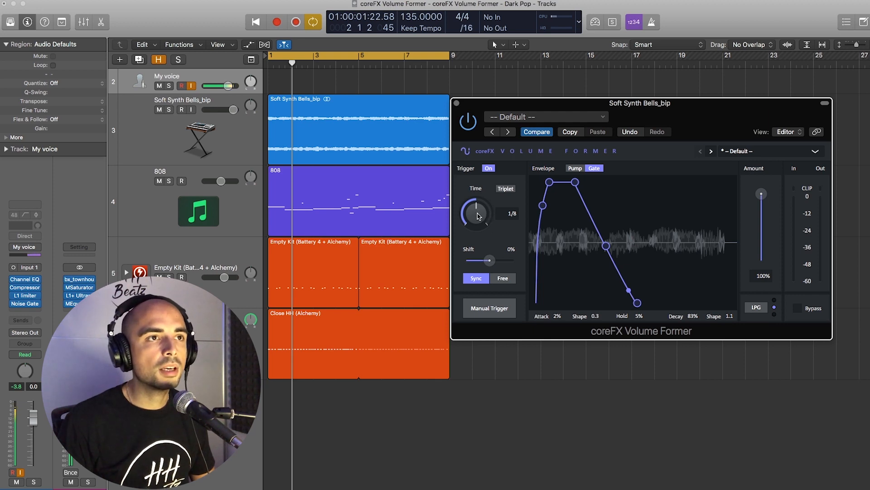
Vary the Volume Former's trigger Time during playback of the Dark Pop loop, bringing it to 1/4.
key("space")
left_click_drag(479, 213, 486, 181)
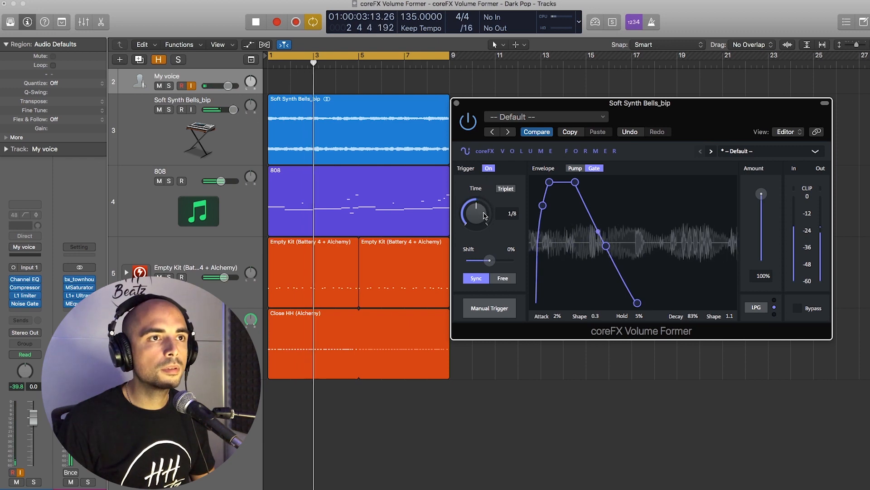
mouse_move(481, 236)
left_mouse_down()
mouse_move(484, 210)
mouse_move(483, 230)
left_mouse_up()
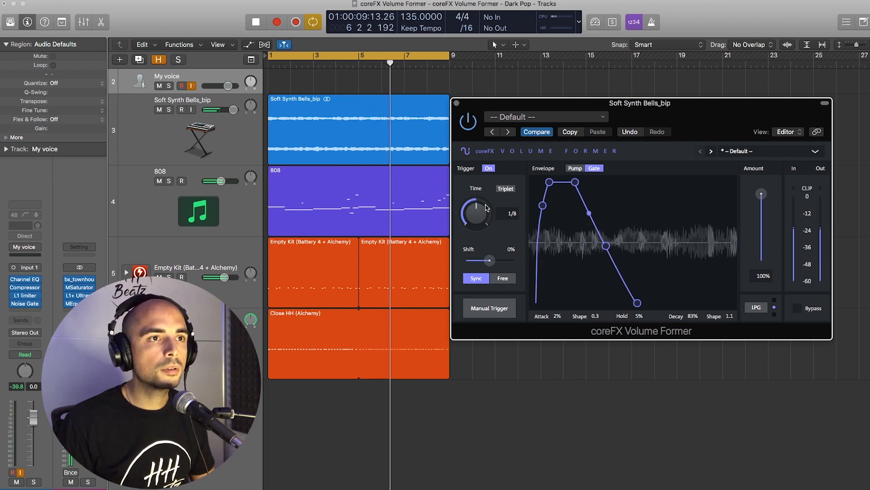
left_click_drag(476, 214, 480, 235)
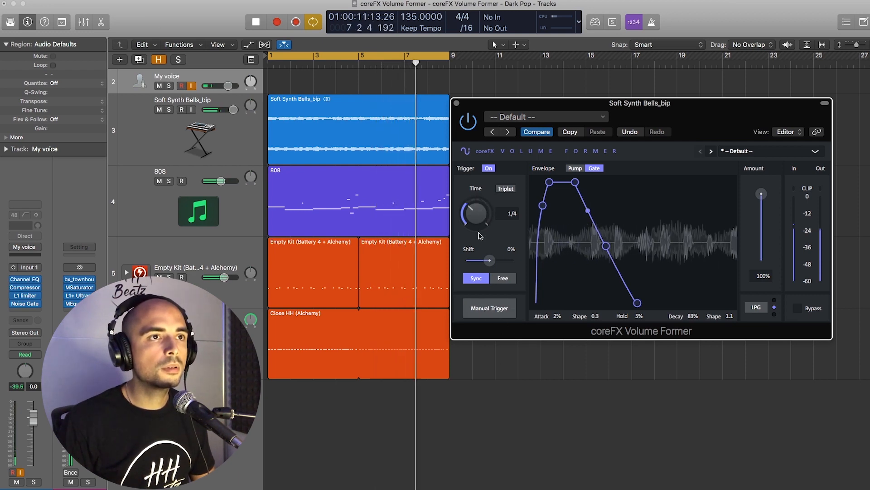